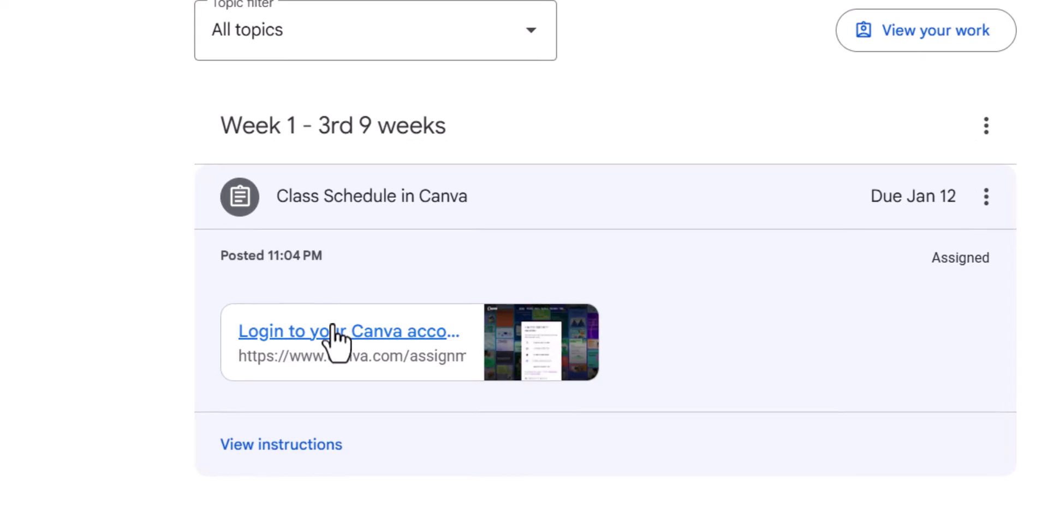
Open the Class Schedule in Canva assignment and move the schedule table slightly up toward the title
click(333, 338)
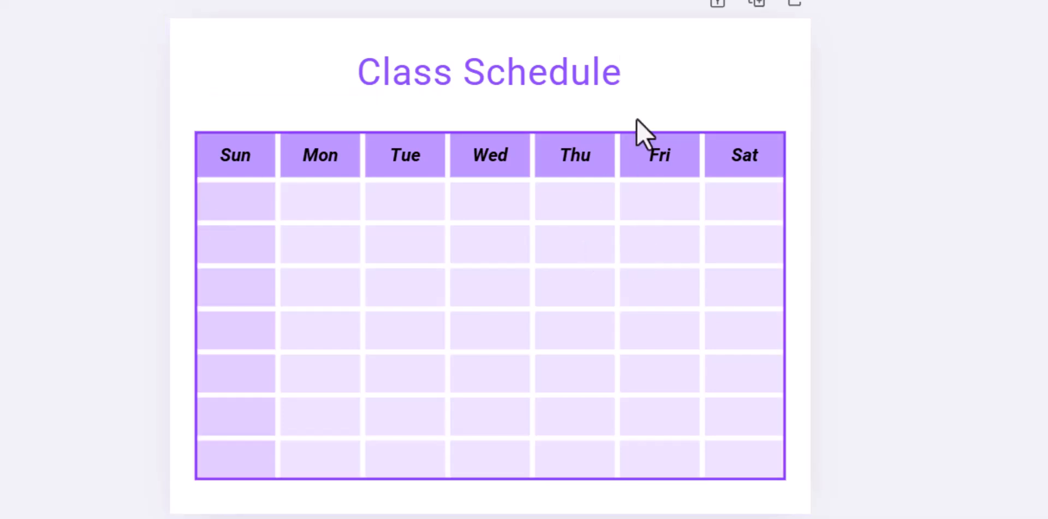
click(559, 229)
drag(559, 230, 555, 216)
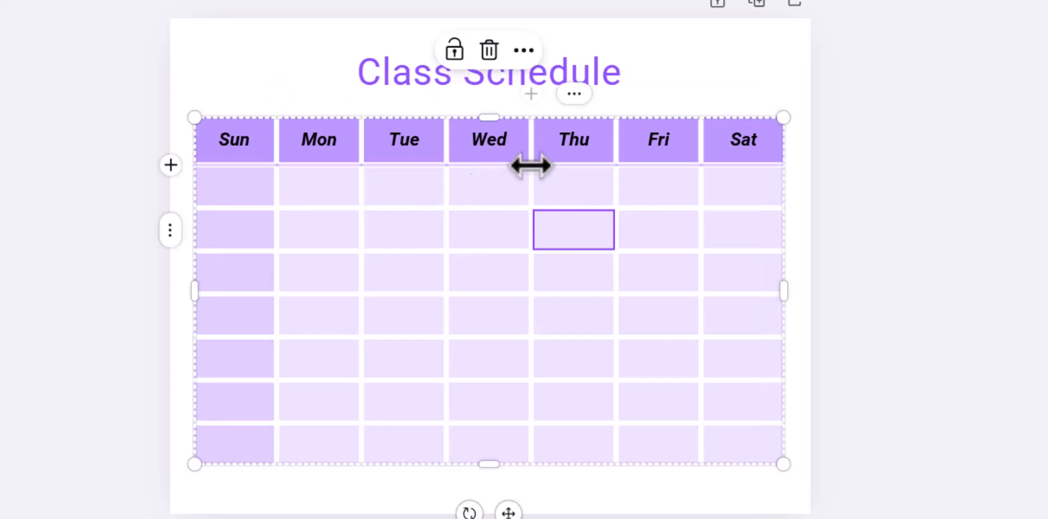
Delete the Wed and Thu columns from the schedule table
click(489, 142)
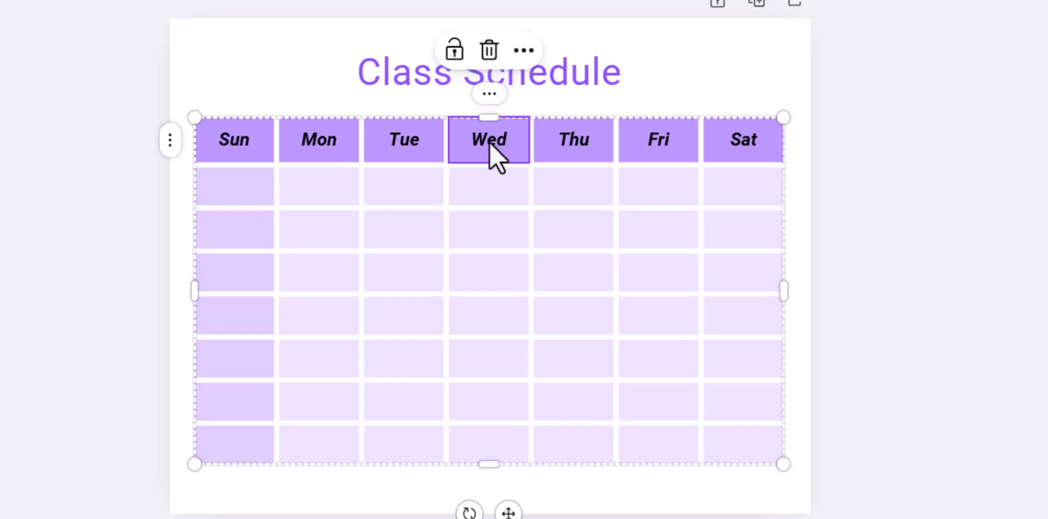
right_click(489, 142)
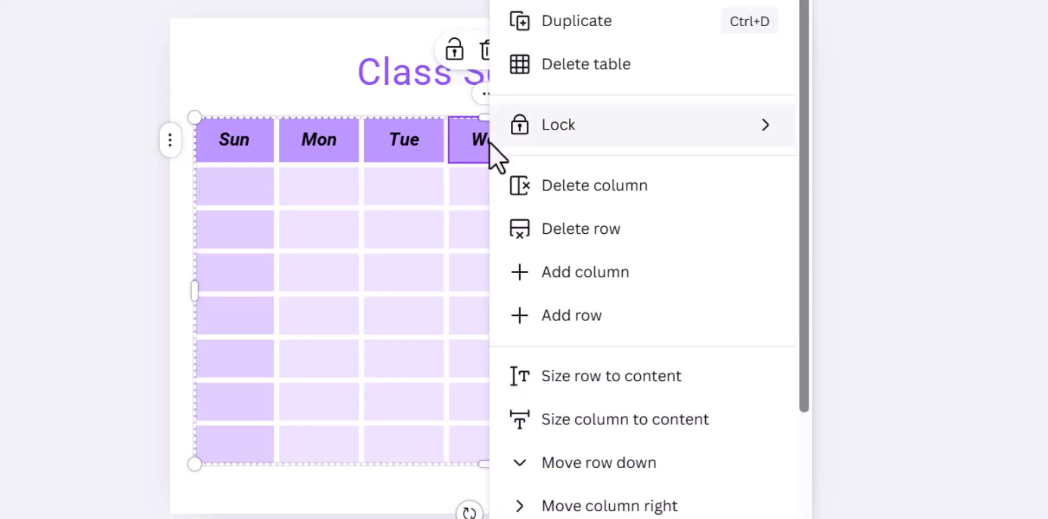
click(534, 199)
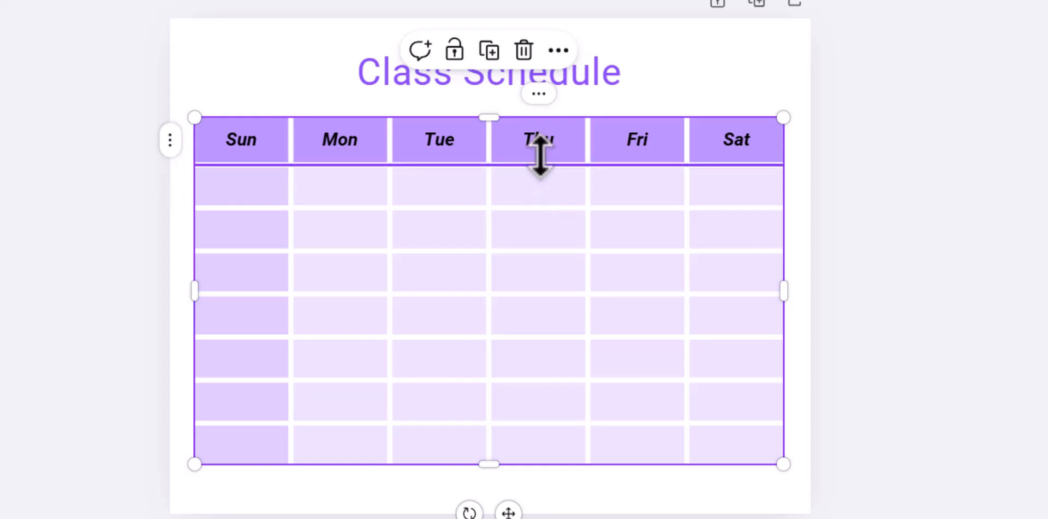
click(527, 143)
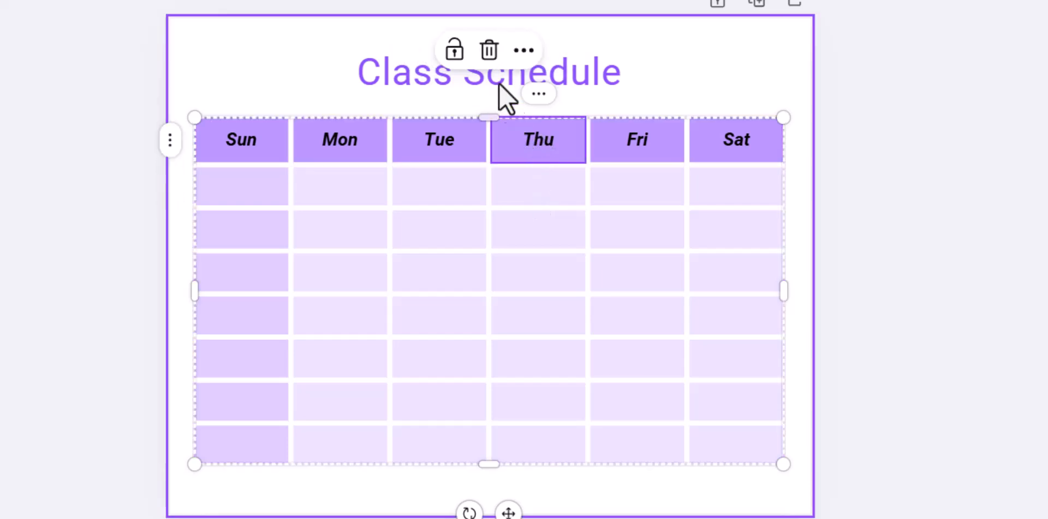
click(486, 54)
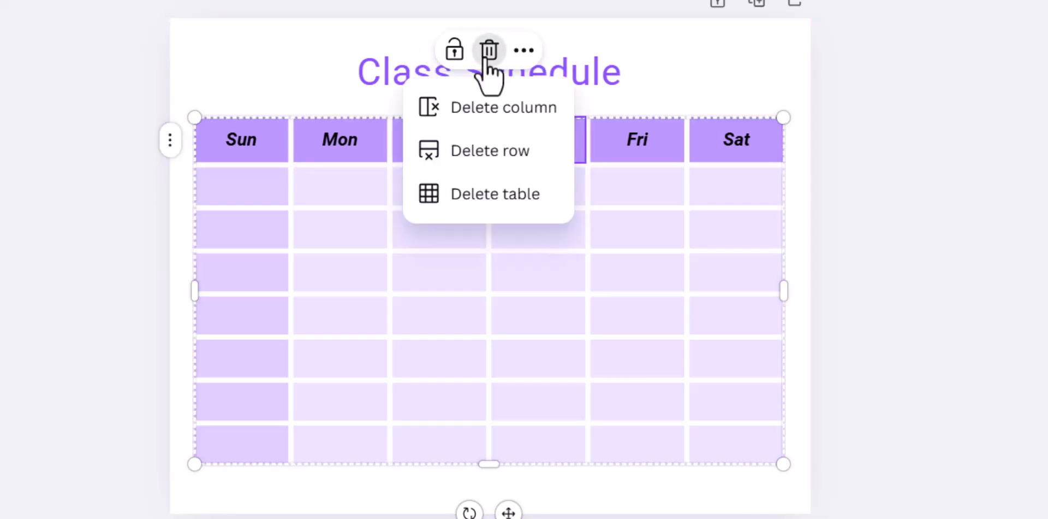
click(499, 106)
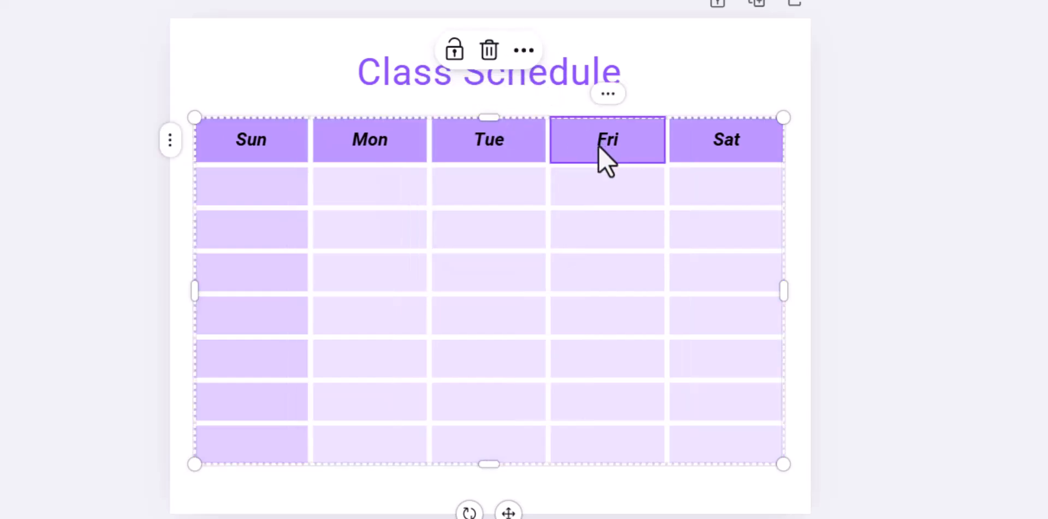
Delete the Fri and Sat columns together and narrow the Sun and Mon columns so the last column is widest
shift+click(703, 144)
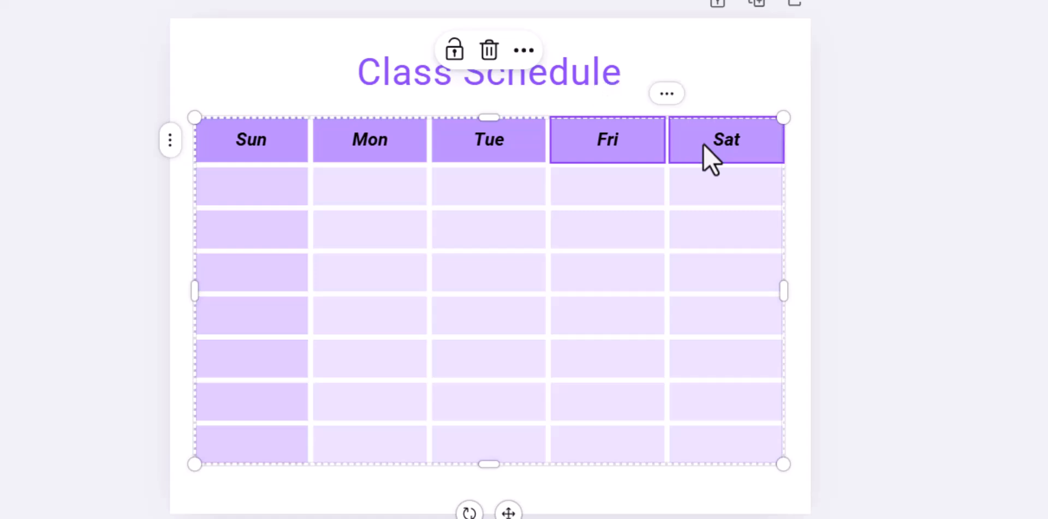
click(488, 50)
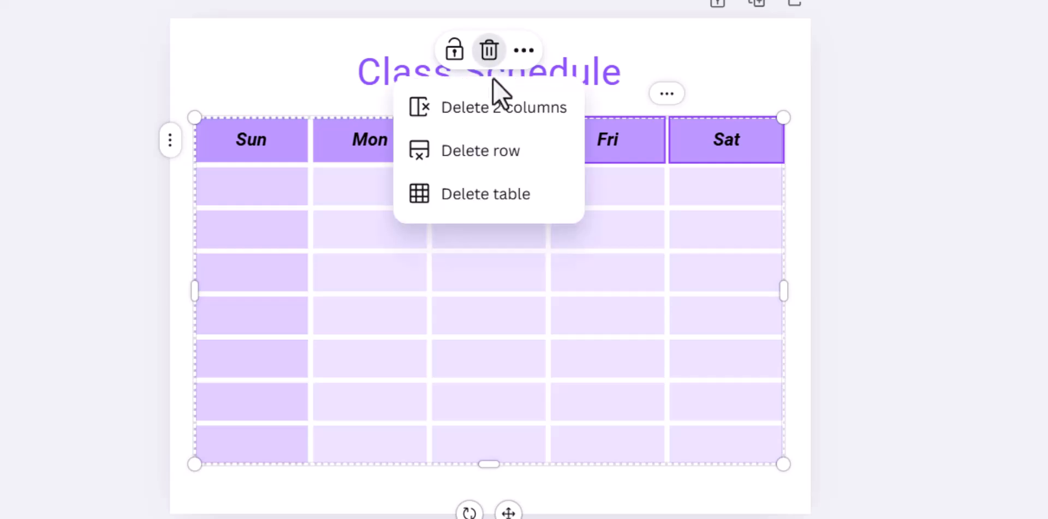
click(483, 131)
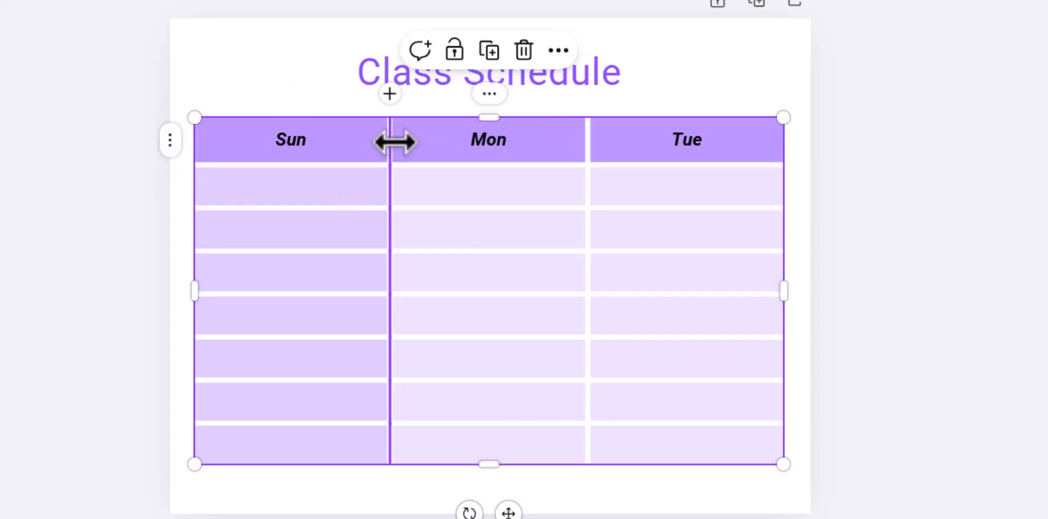
drag(388, 141, 314, 141)
drag(585, 150, 438, 164)
Replace the Sun header of the first column with "Period"
click(260, 148)
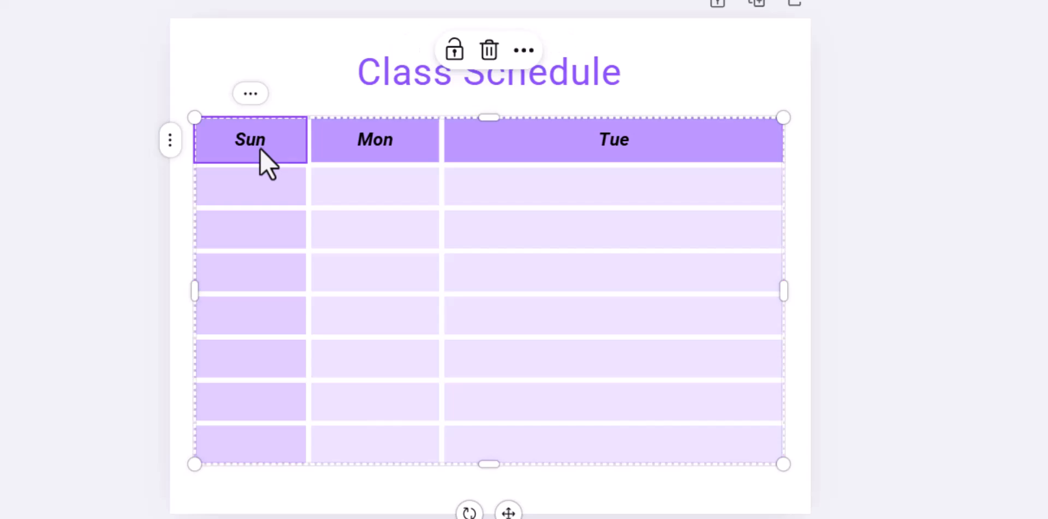
click(260, 148)
text(PEriod)
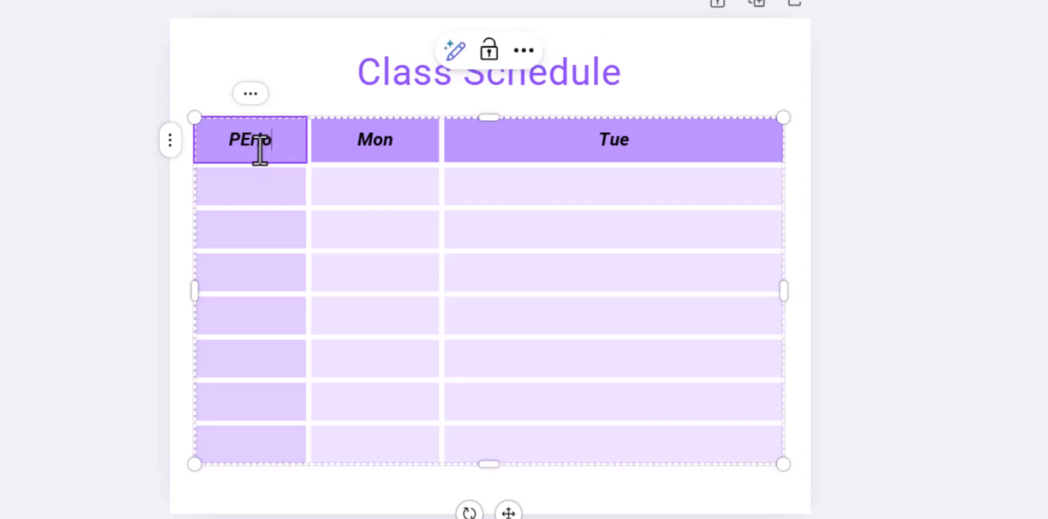
key(BackSpace)
key(BackSpace)
key(BackSpace)
key(BackSpace)
key(BackSpace)
text(eriod)
Rename the Mon header to "Times" and the Tue header to "Classes"
click(369, 146)
click(370, 147)
text(Times)
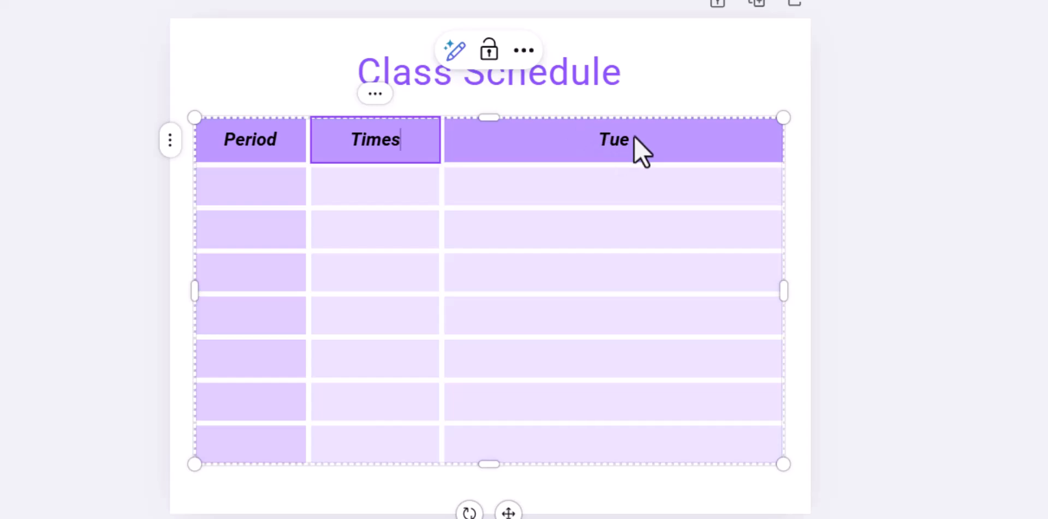
click(617, 146)
click(618, 146)
text(Classes)
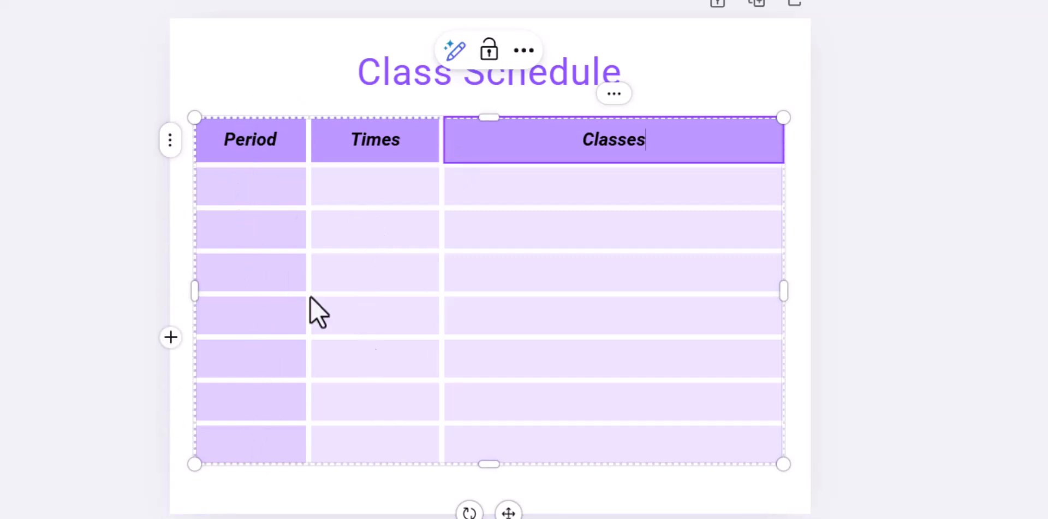
Number the seven rows of the Period column from 1 to 7
click(239, 204)
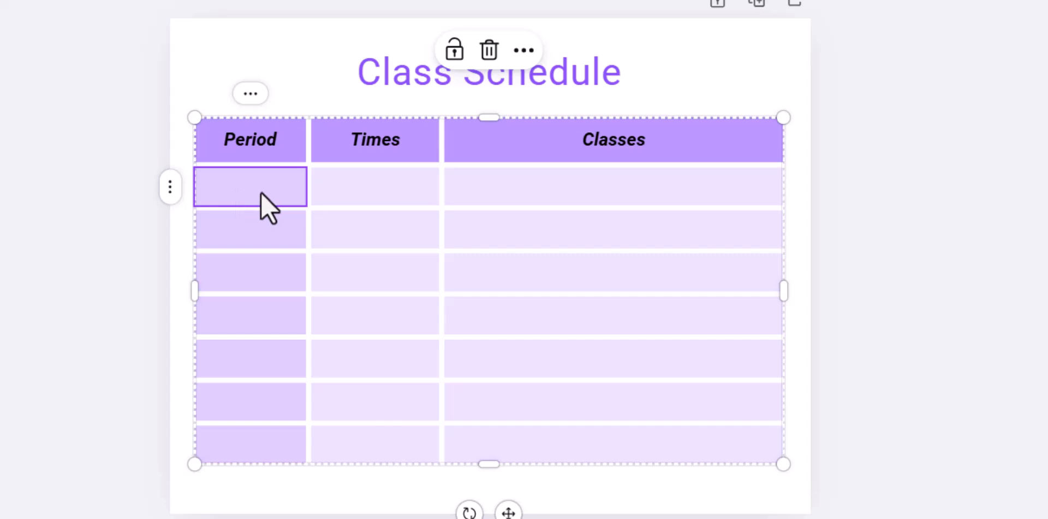
text(1)
click(255, 230)
text(2)
click(251, 288)
text(3)
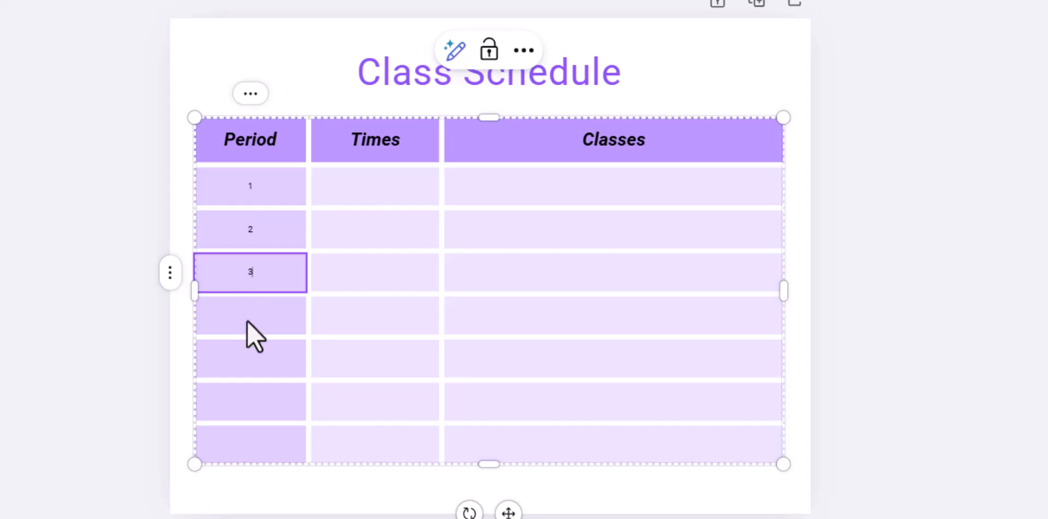
click(248, 321)
text(4)
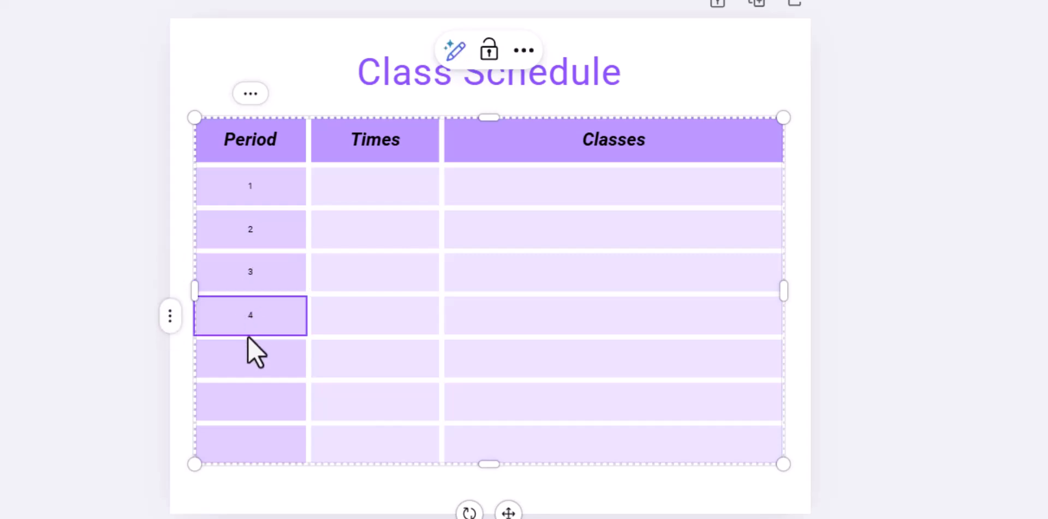
click(249, 359)
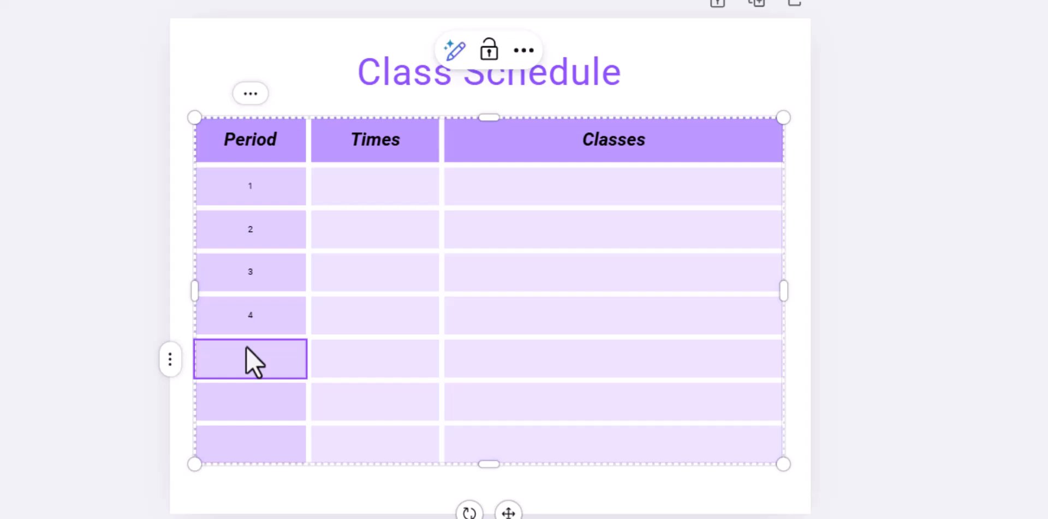
click(245, 393)
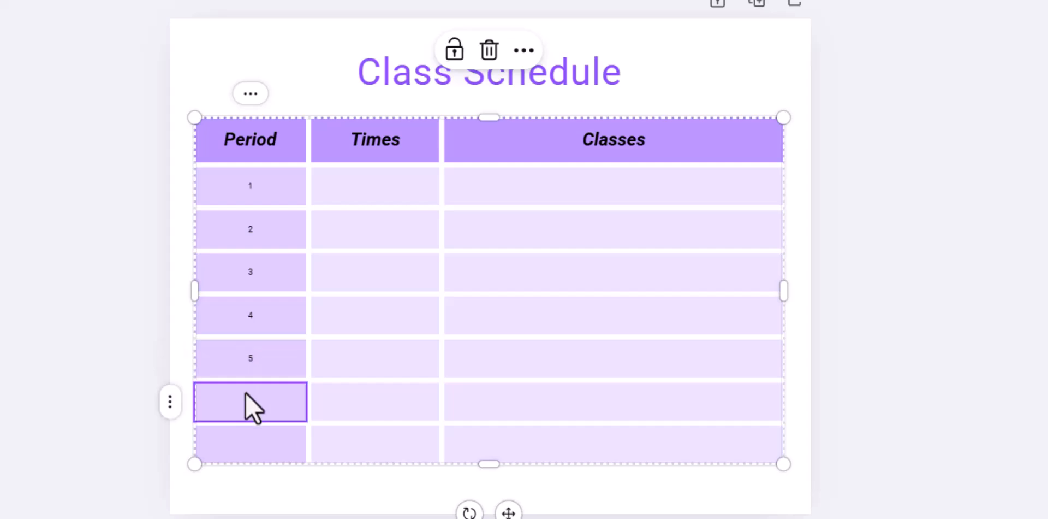
text(6)
click(243, 440)
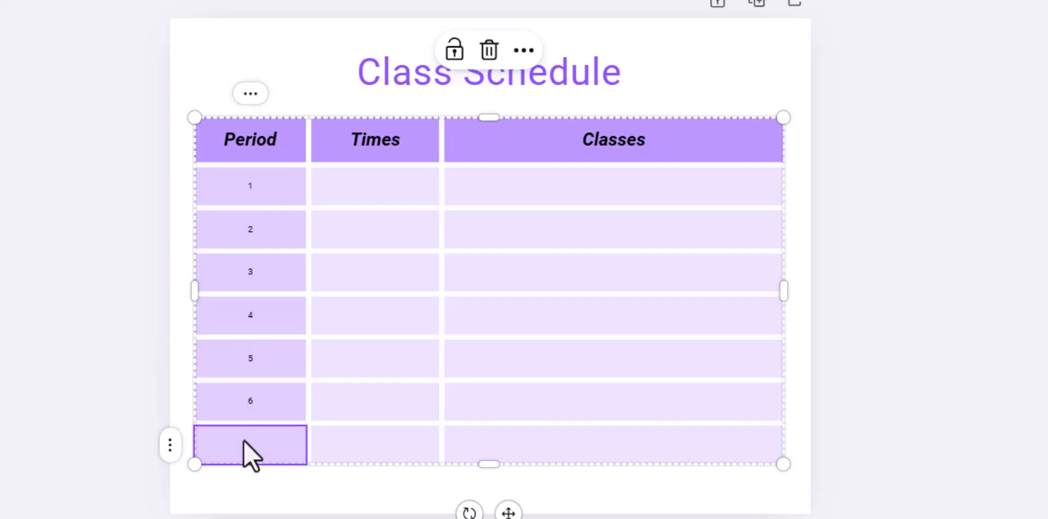
text(7)
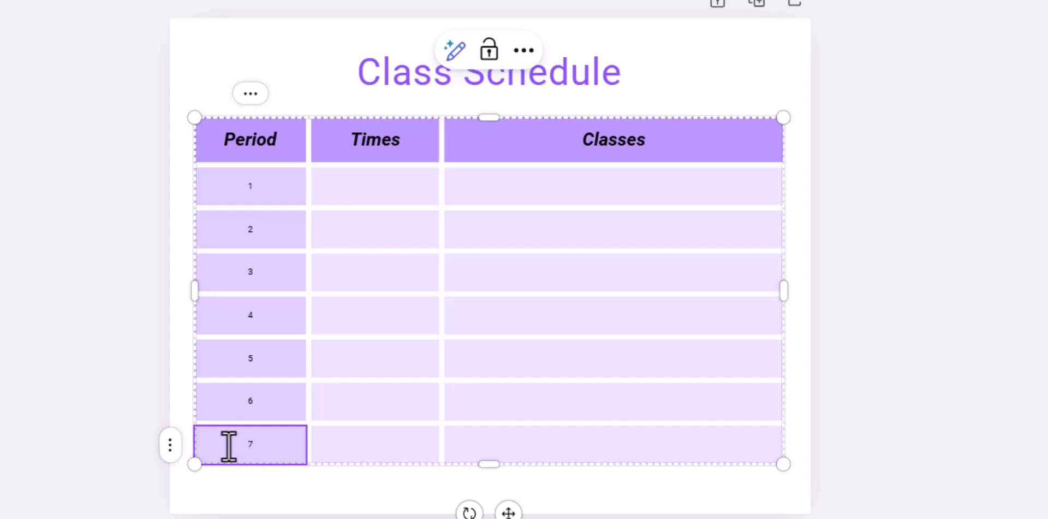
click(226, 489)
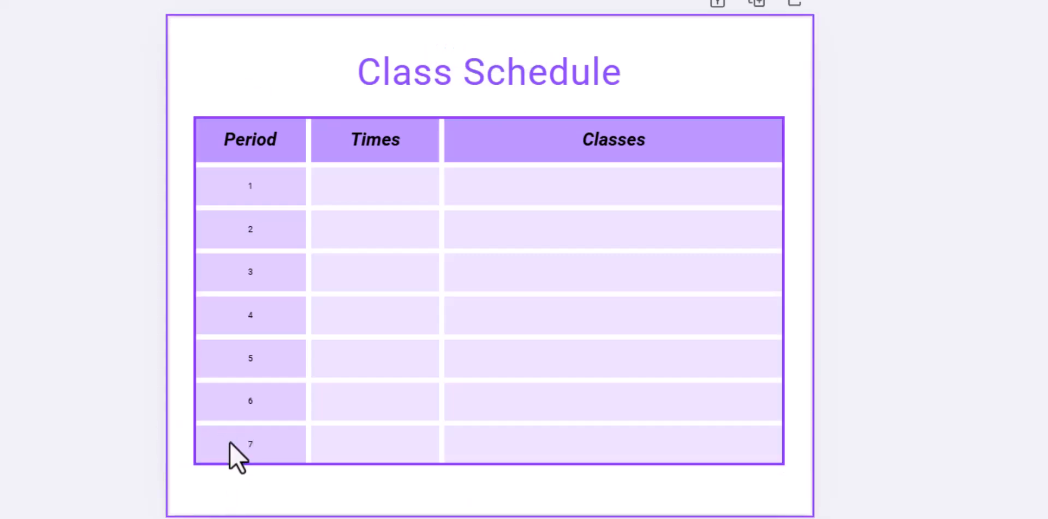
Try adding a row below period 7 and moving the table up to fit the page
click(229, 441)
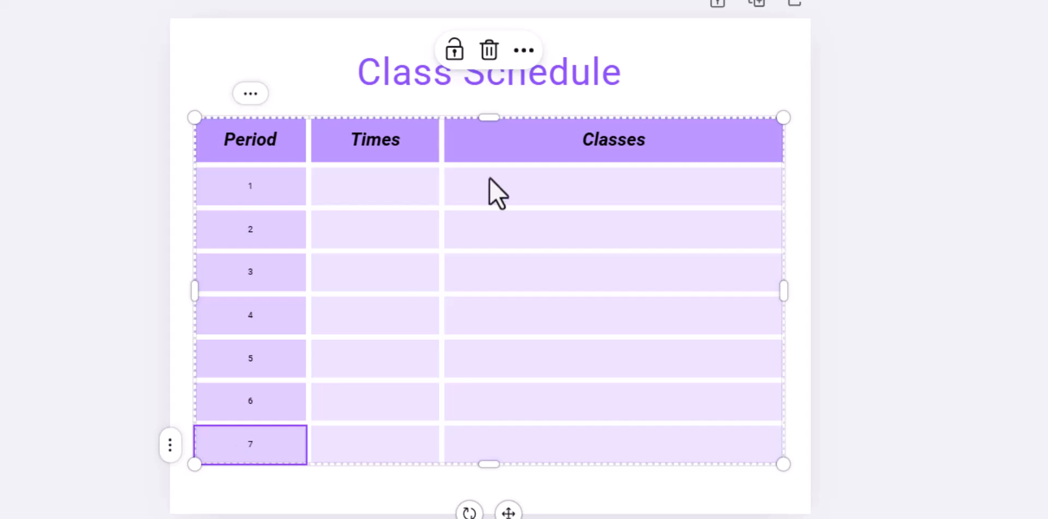
click(523, 52)
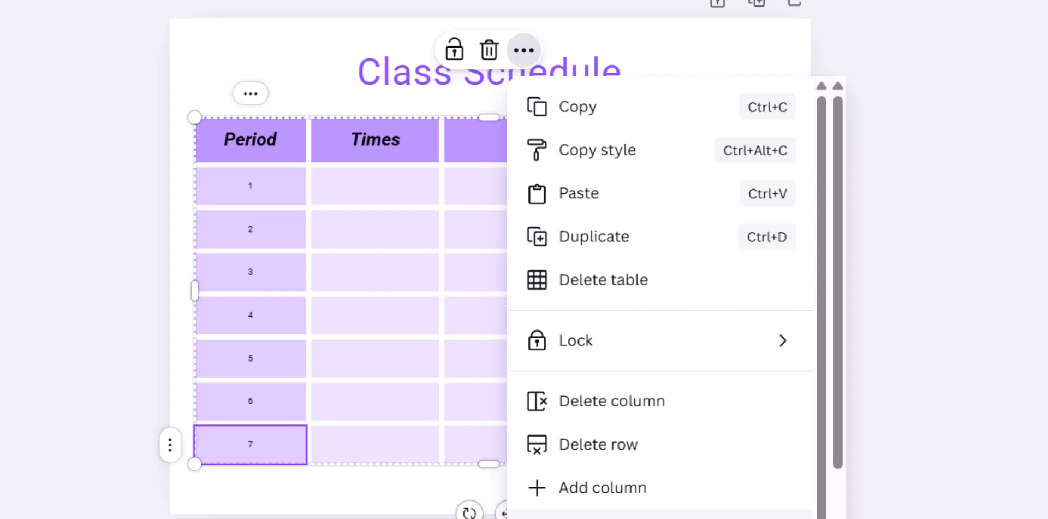
click(601, 514)
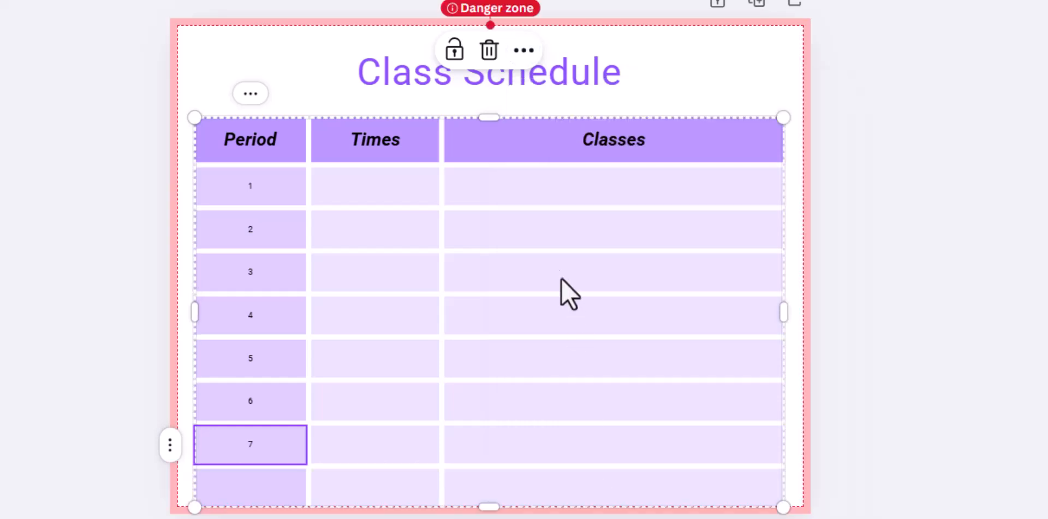
click(541, 240)
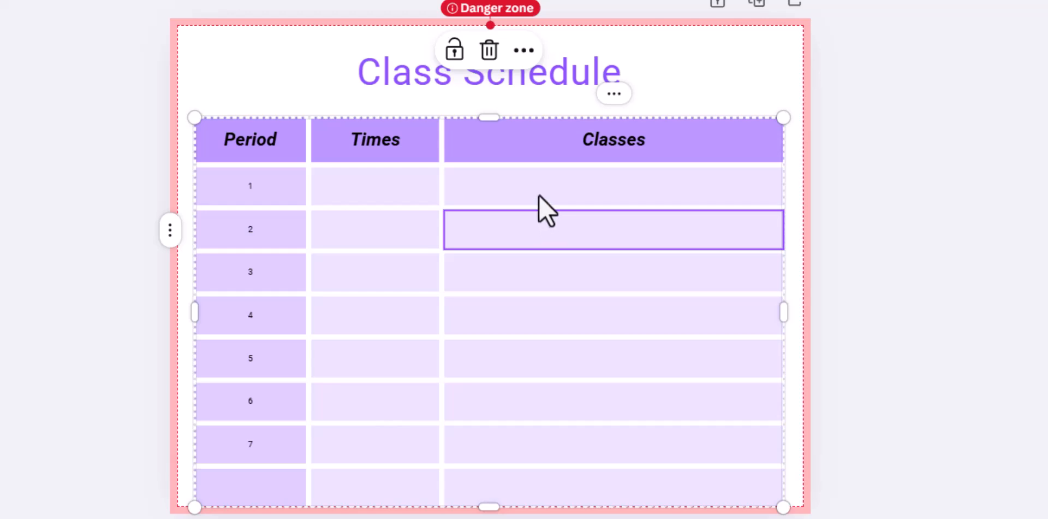
drag(525, 145, 526, 135)
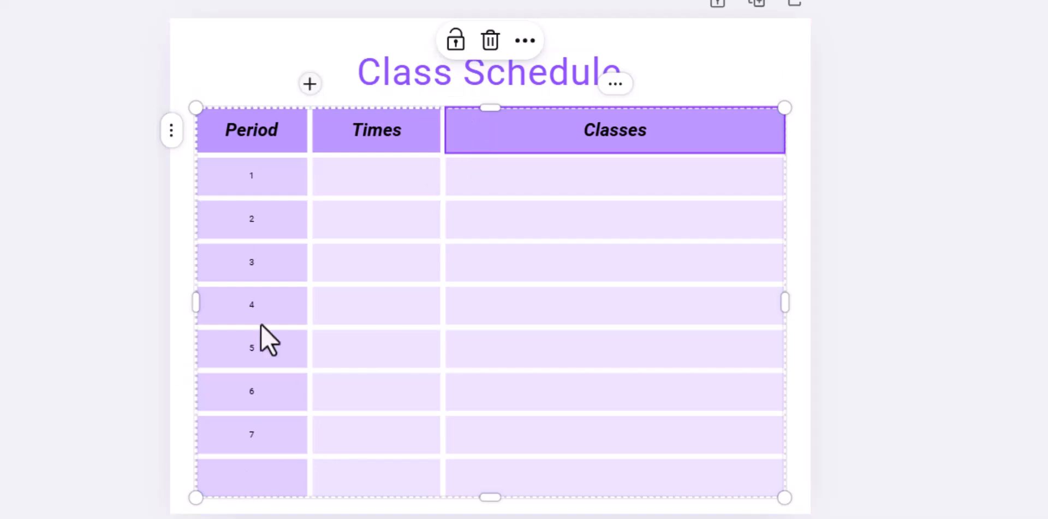
drag(234, 500, 234, 495)
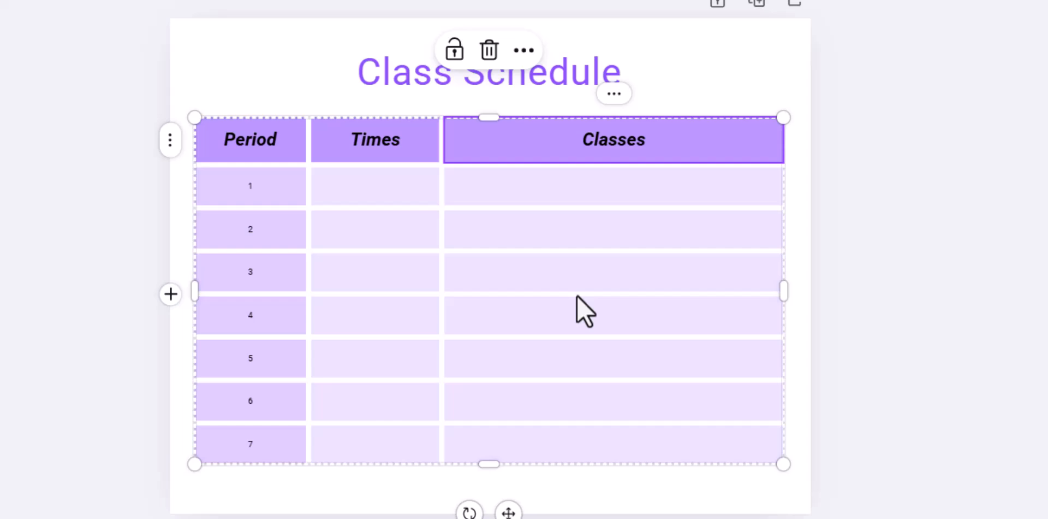
Replace the title text with the student's first name followed by "Schedule"
double_click(395, 64)
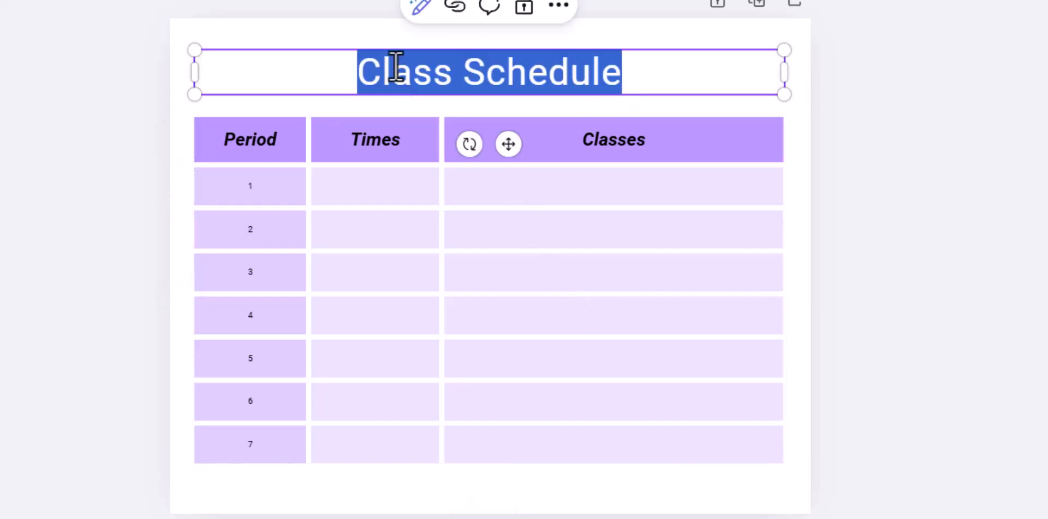
text(Kate Schedule)
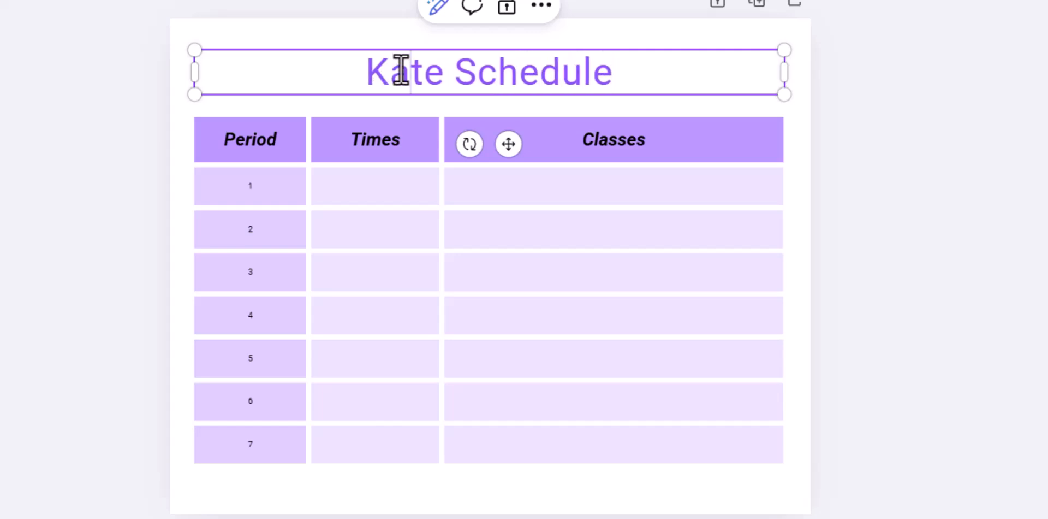
Browse the Display fonts and set the schedule title's font to Foda Display
triple_click(402, 70)
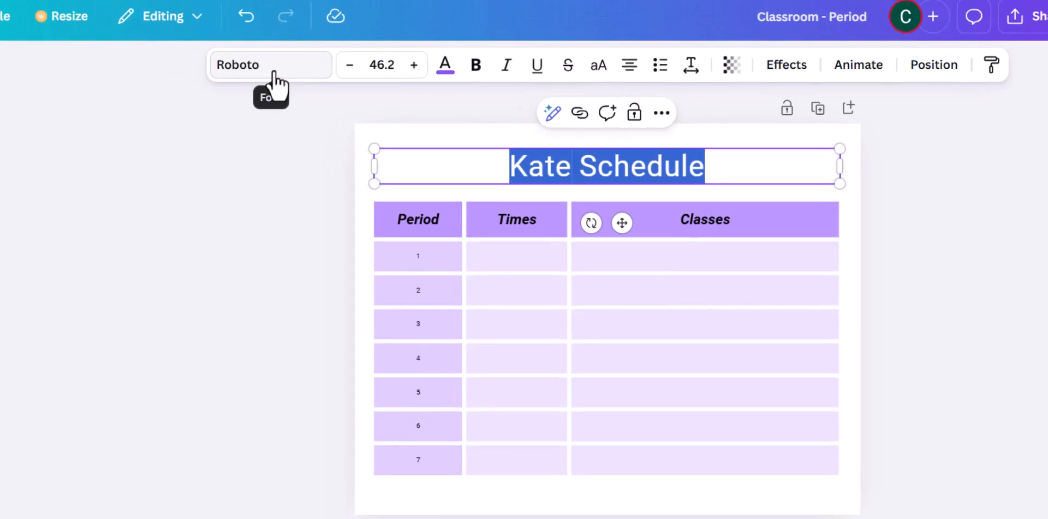
click(230, 44)
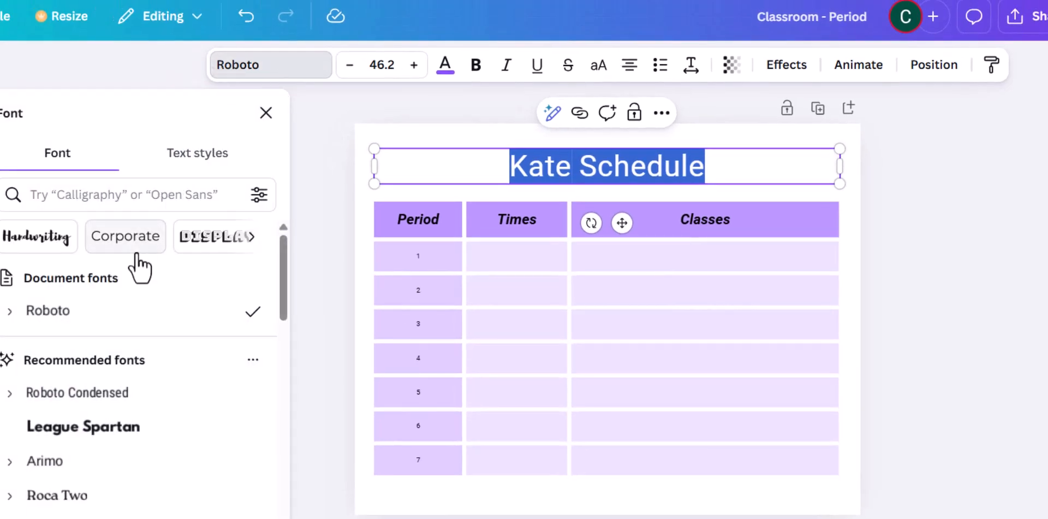
click(191, 240)
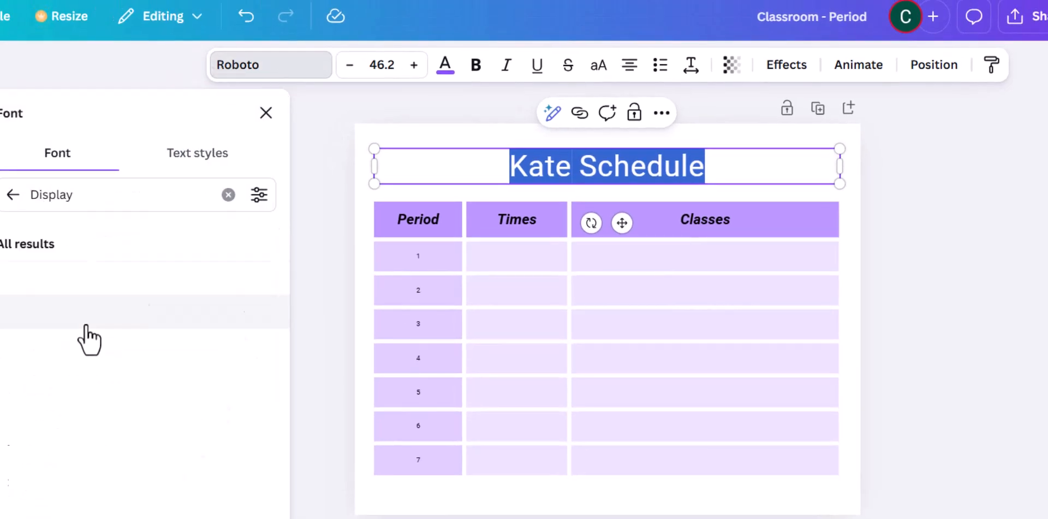
scroll(136, 375, down, 3)
scroll(136, 374, down, 5)
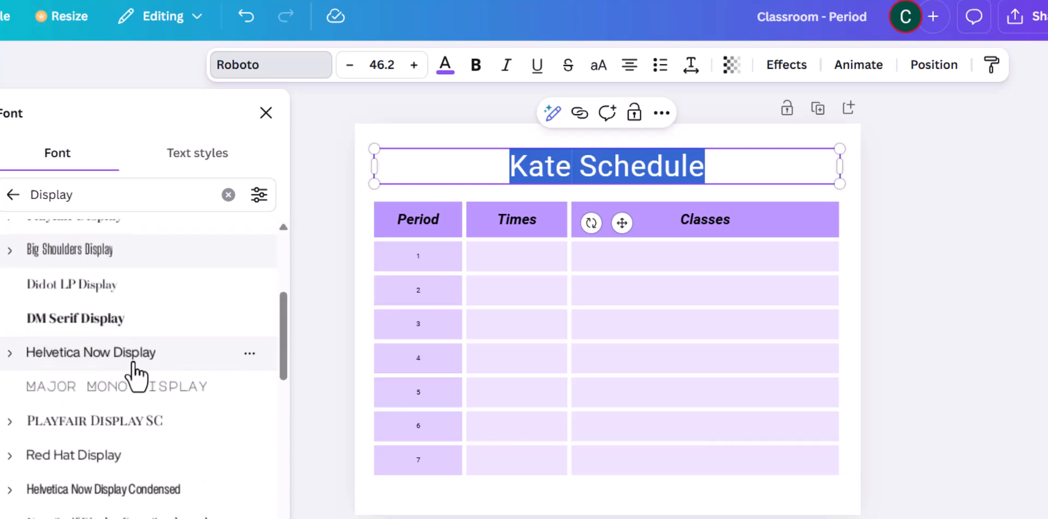
click(136, 374)
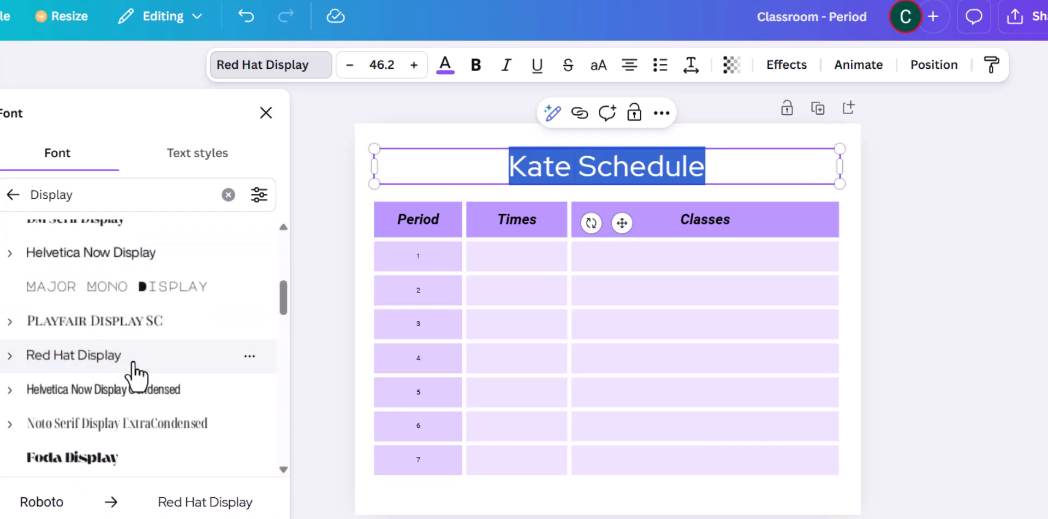
click(71, 457)
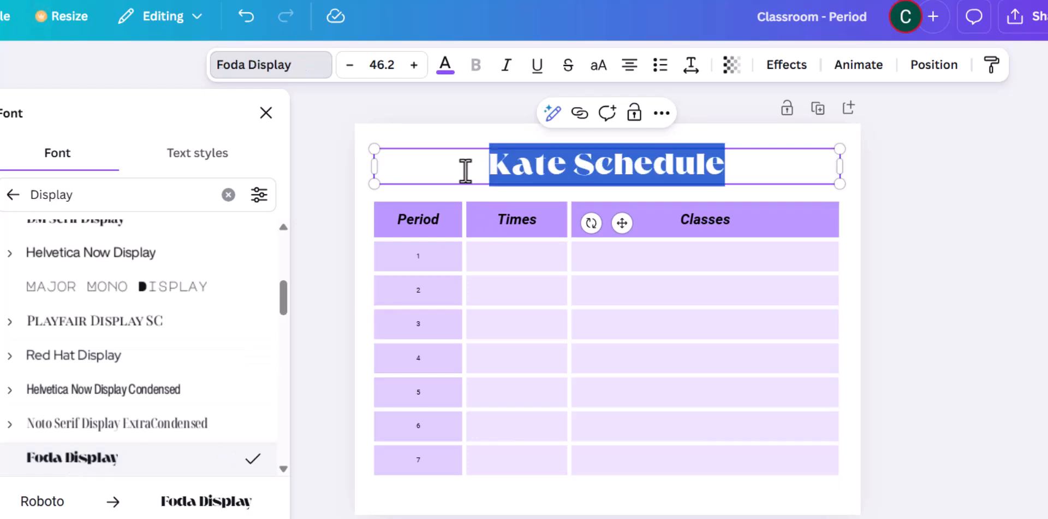
Change the schedule title's text color to turquoise blue (#5ce1e6)
click(445, 65)
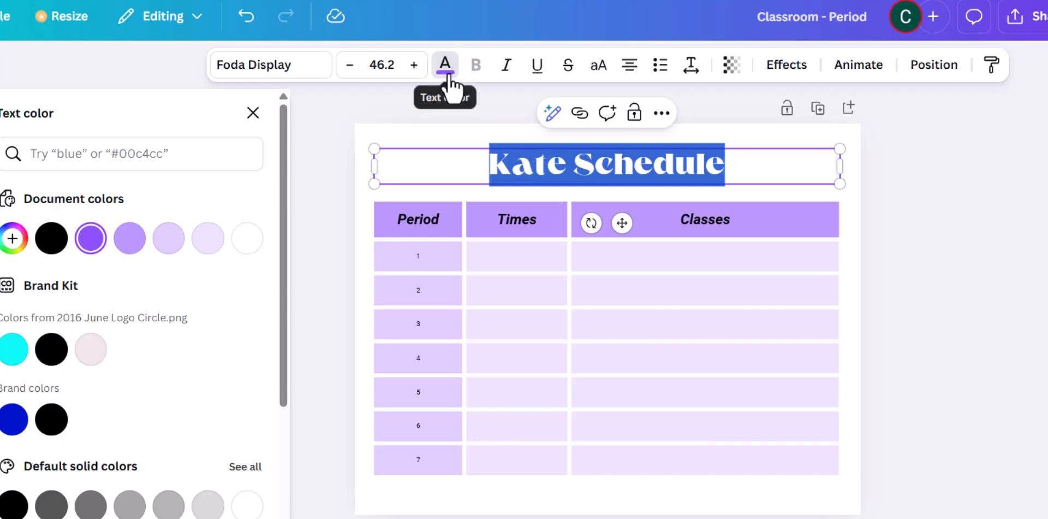
scroll(202, 362, down, 3)
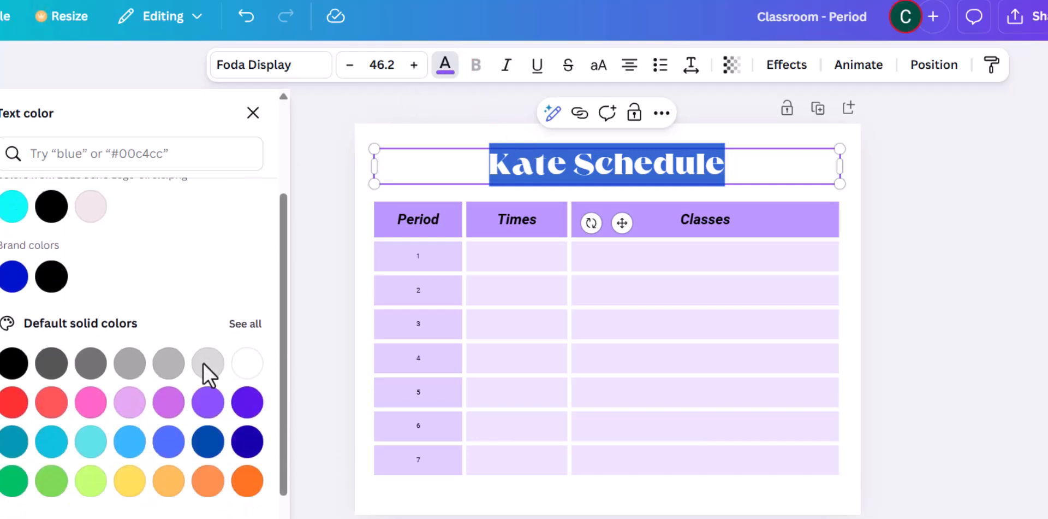
click(91, 441)
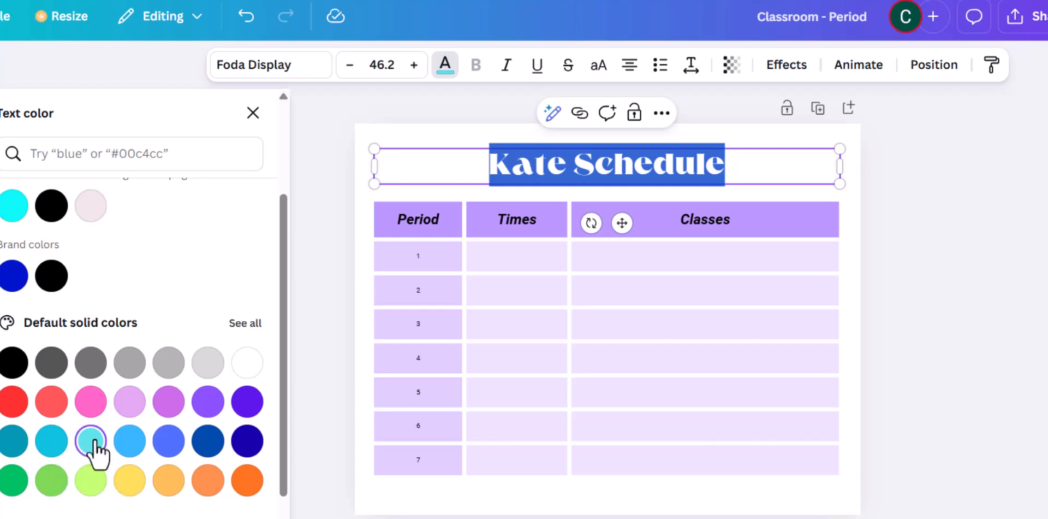
click(399, 136)
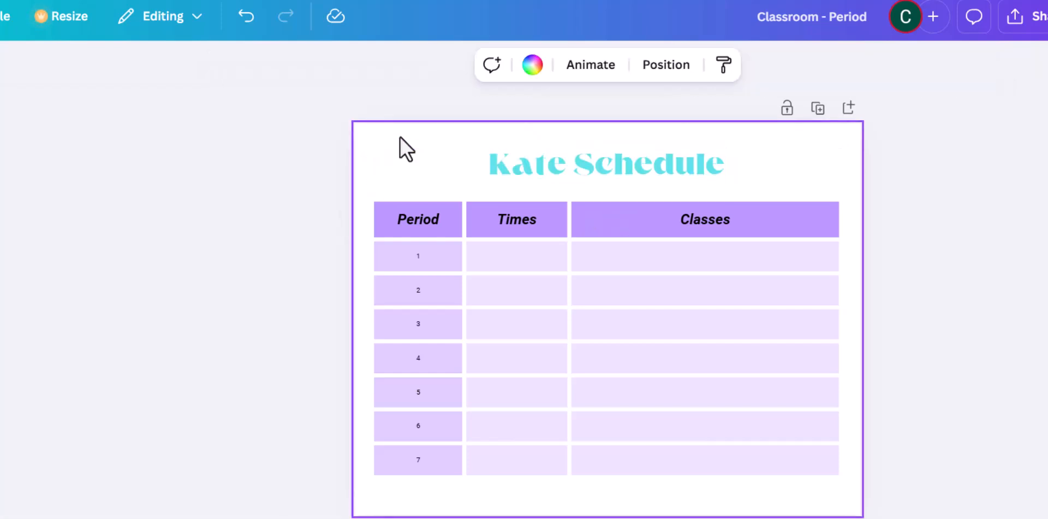
Apply the Outline effect to the schedule title and set its thickness to about 111
click(525, 159)
click(525, 159)
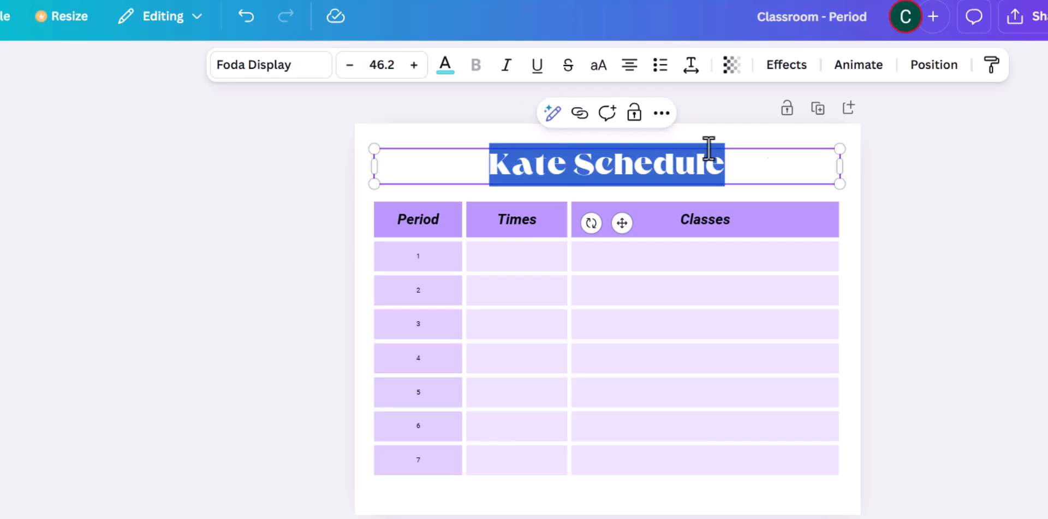
click(791, 67)
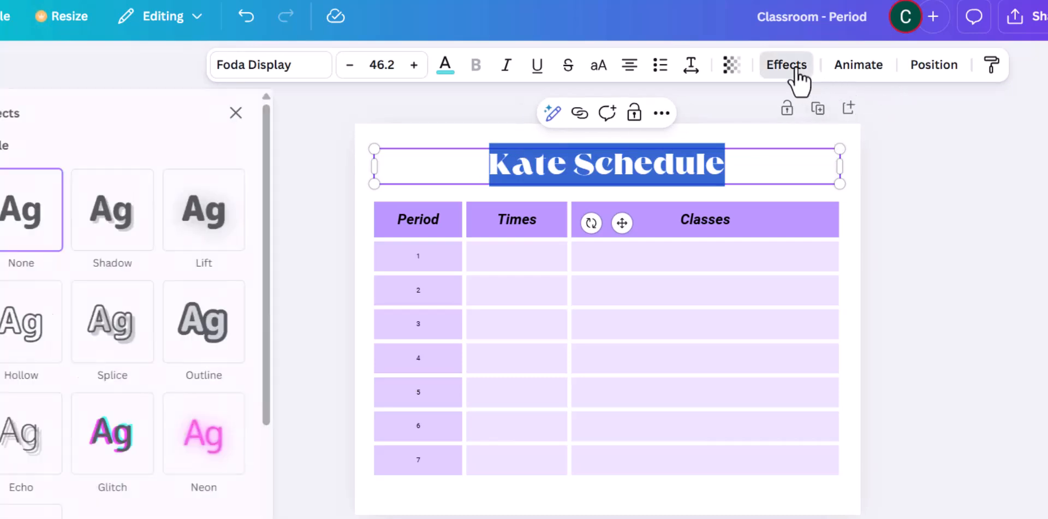
click(220, 325)
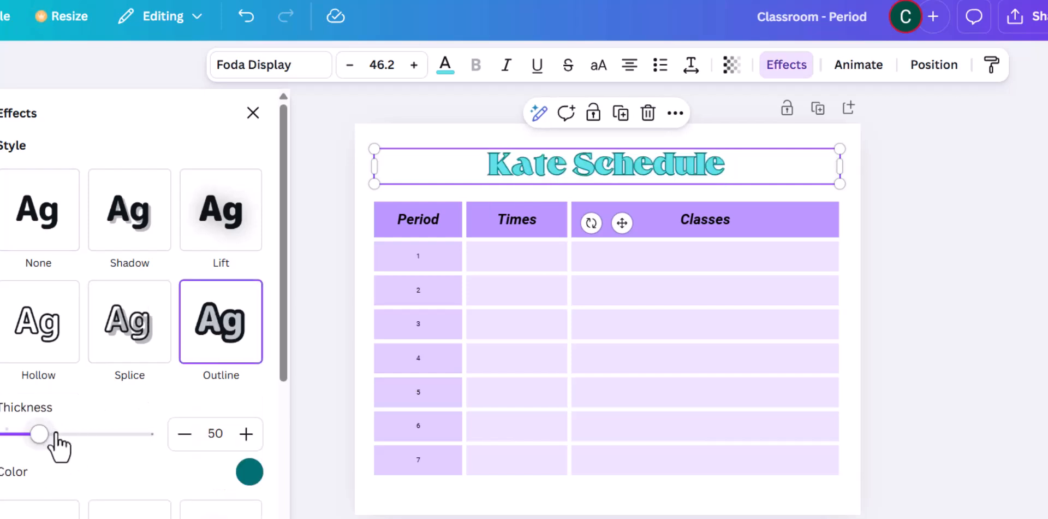
drag(39, 434, 82, 434)
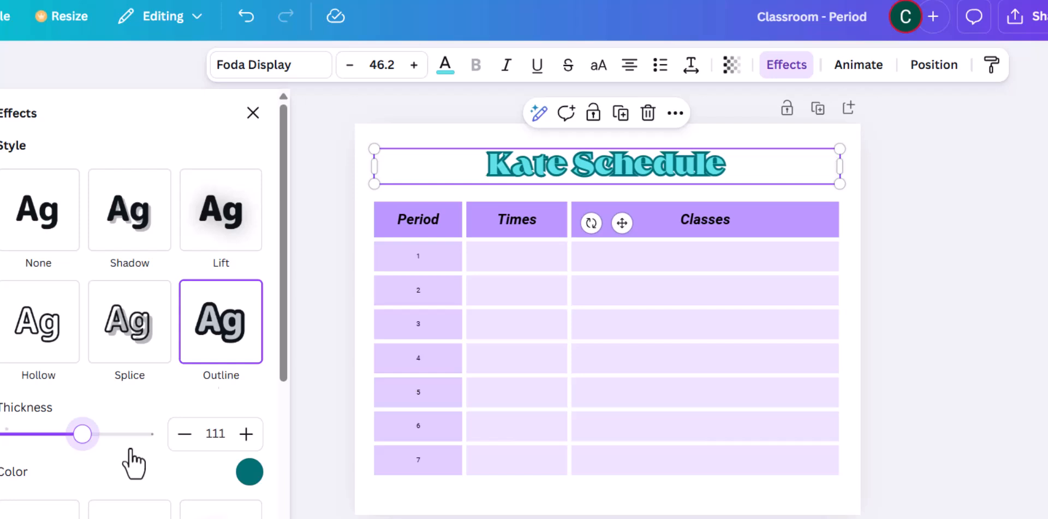
click(322, 200)
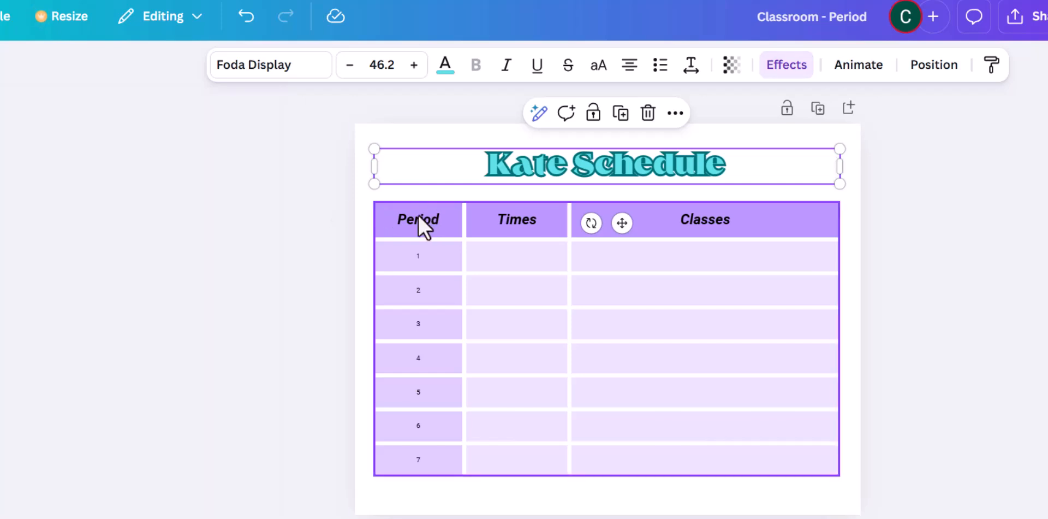
Try a light green fill on the Period header cell and apply it to all header cells
double_click(418, 215)
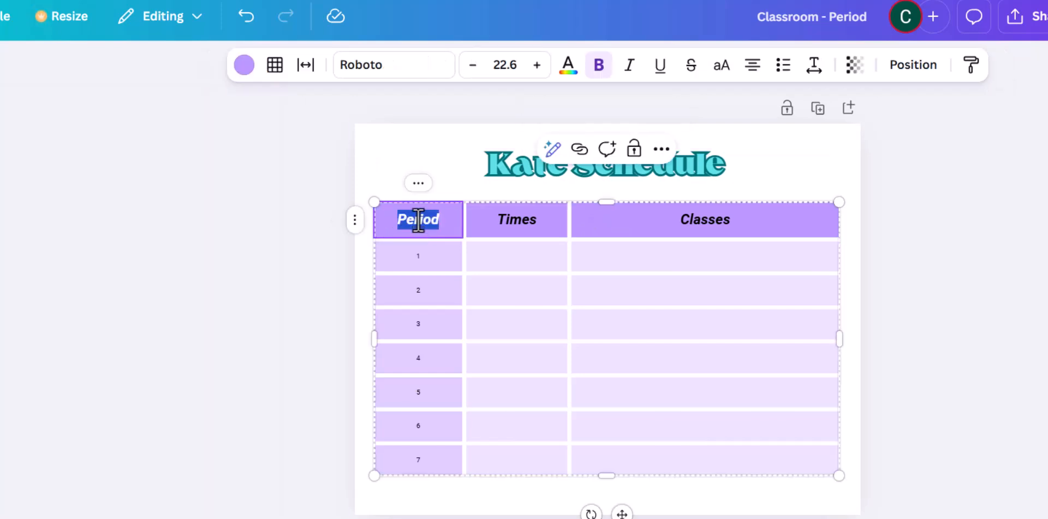
click(286, 194)
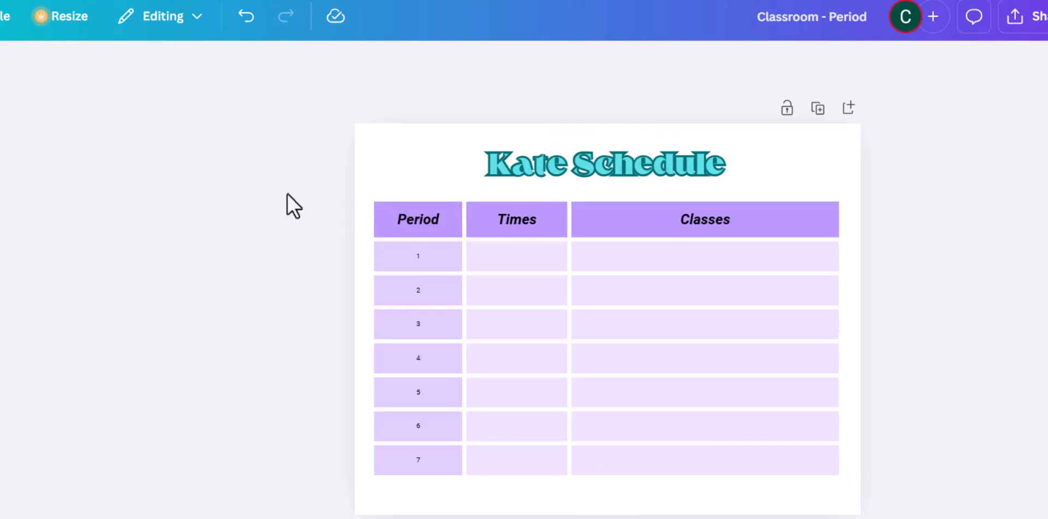
click(380, 220)
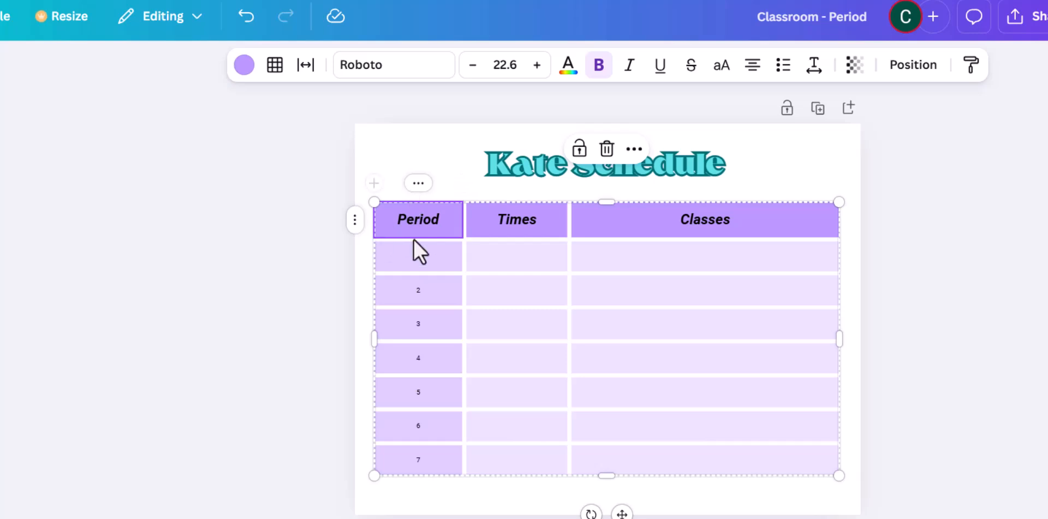
click(244, 65)
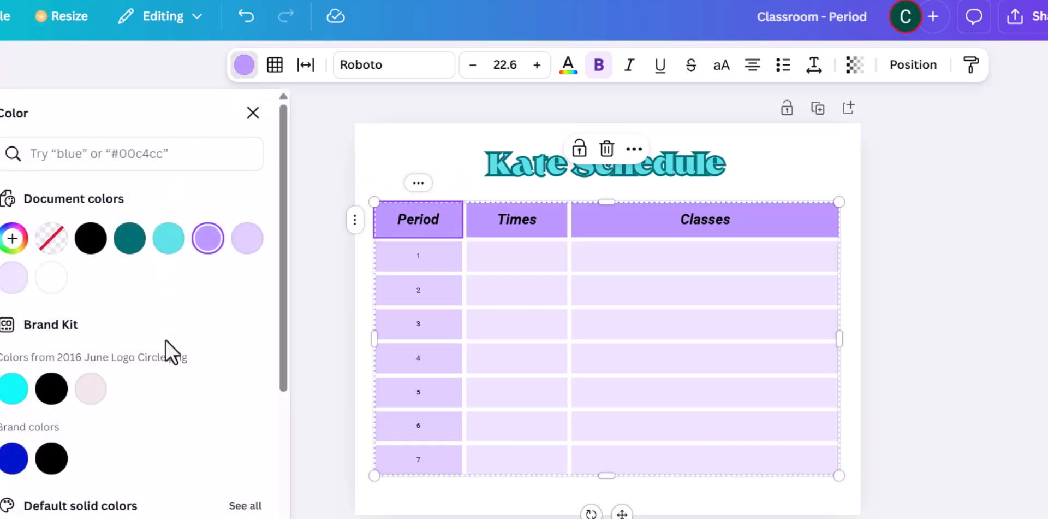
scroll(165, 339, down, 4)
scroll(165, 339, down, 1)
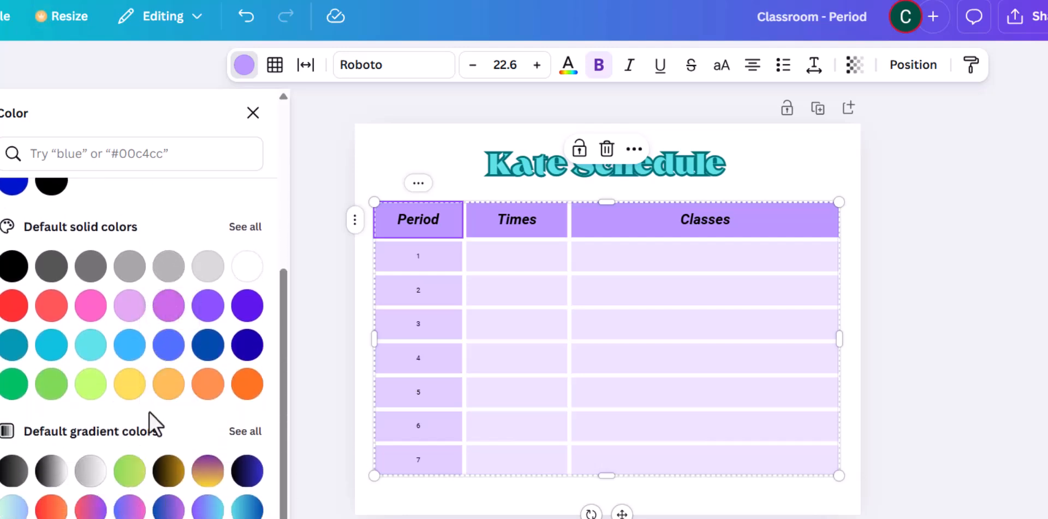
scroll(149, 411, down, 1)
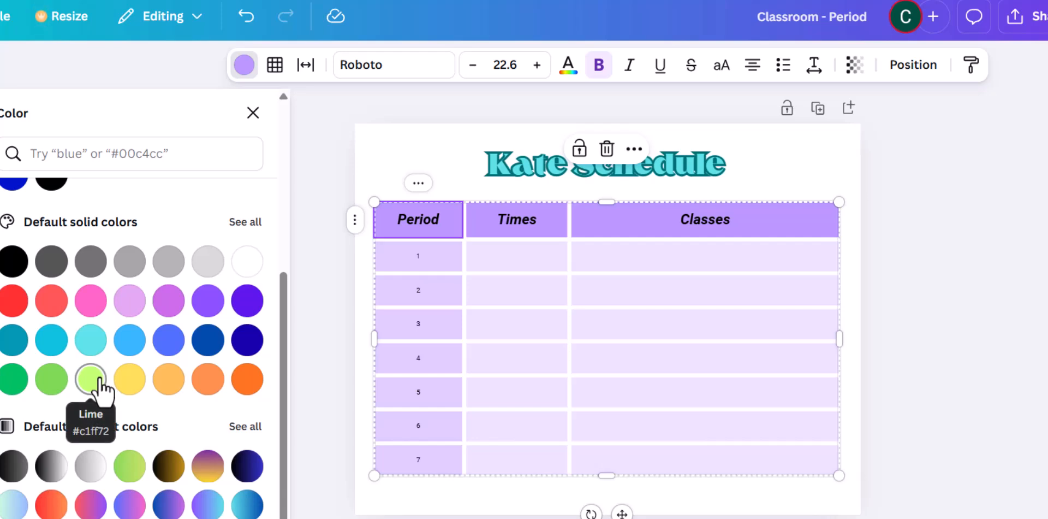
click(54, 378)
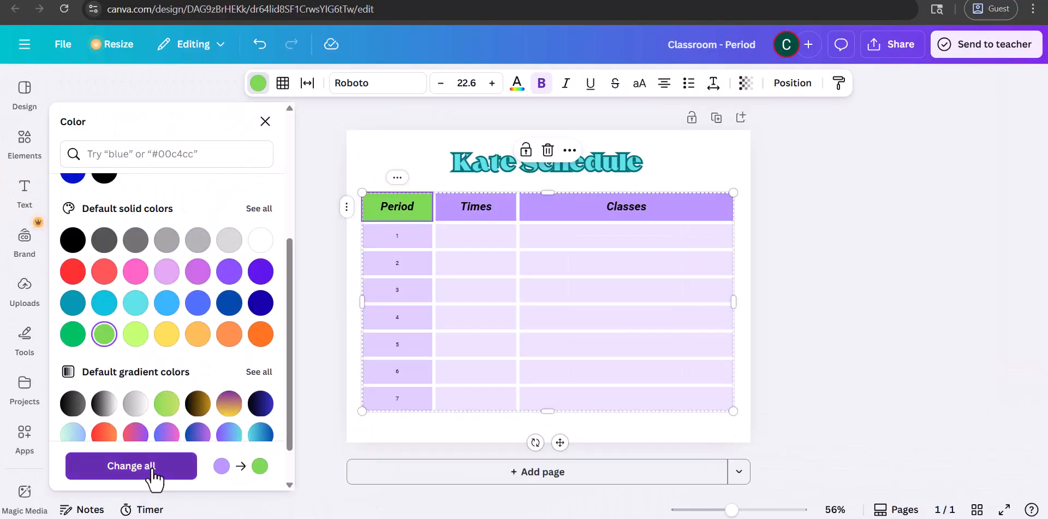
click(151, 471)
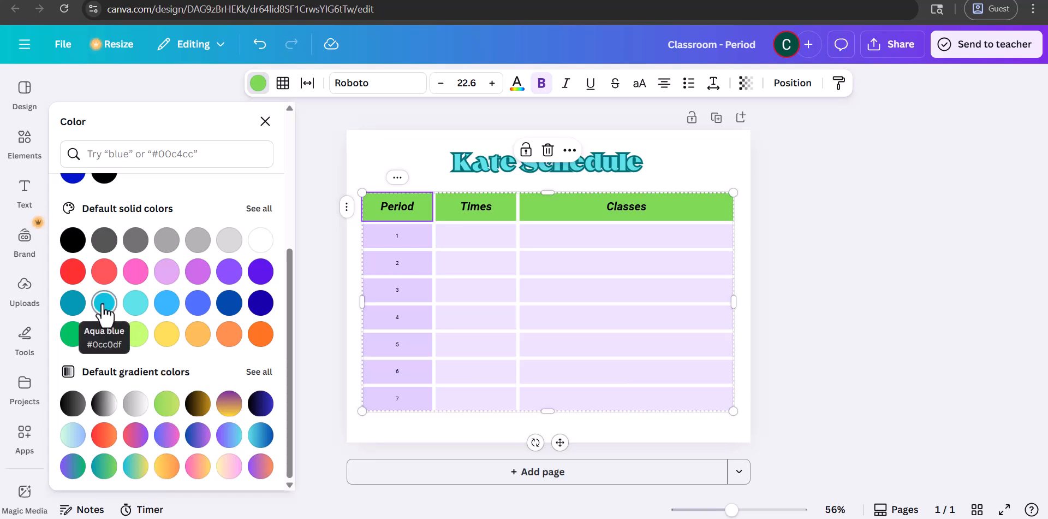
Fill the Period, Times and Classes header cells with turquoise blue (#5ce1e6)
scroll(120, 284, up, 4)
click(198, 221)
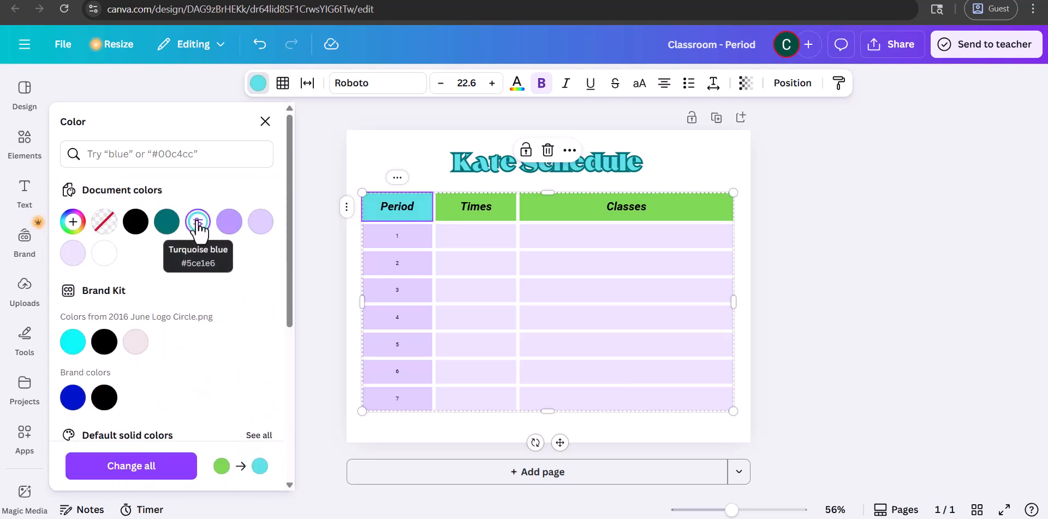
click(131, 465)
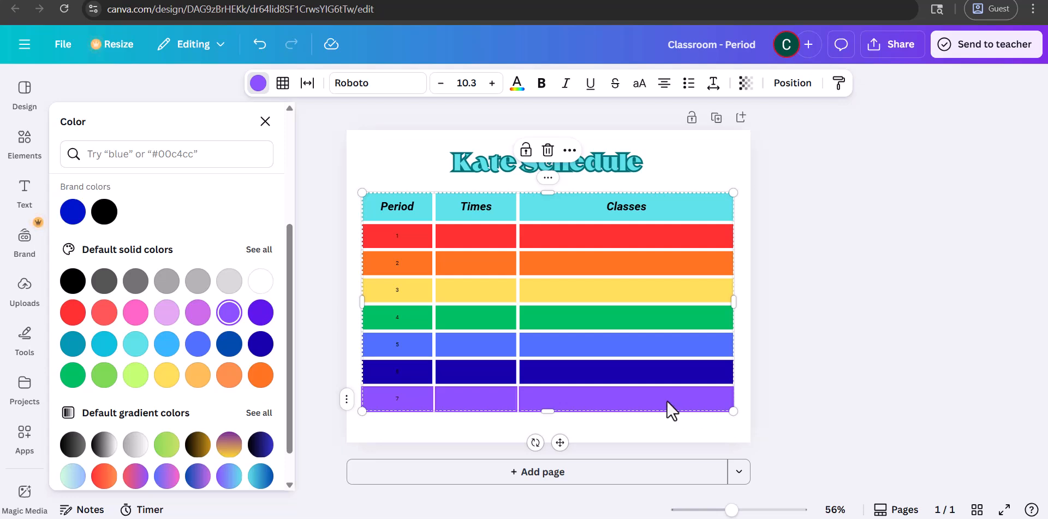
Change the text color of the numbers 1 to 7 in the Period column to white
click(397, 236)
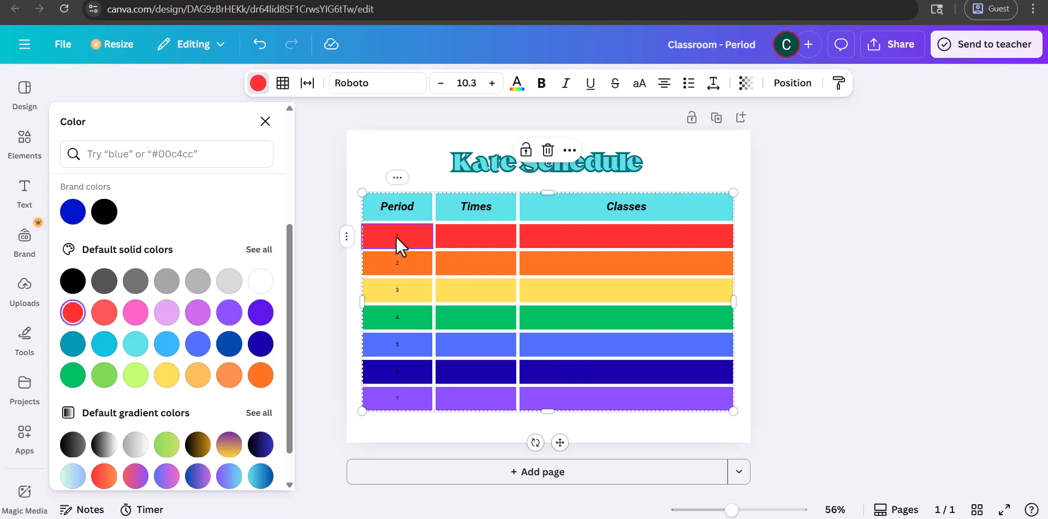
shift+click(393, 396)
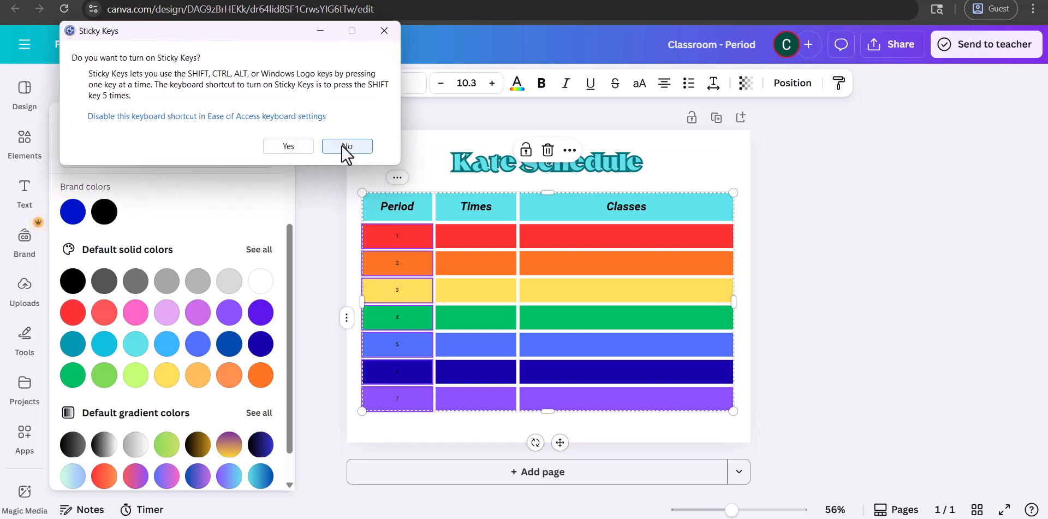
click(347, 146)
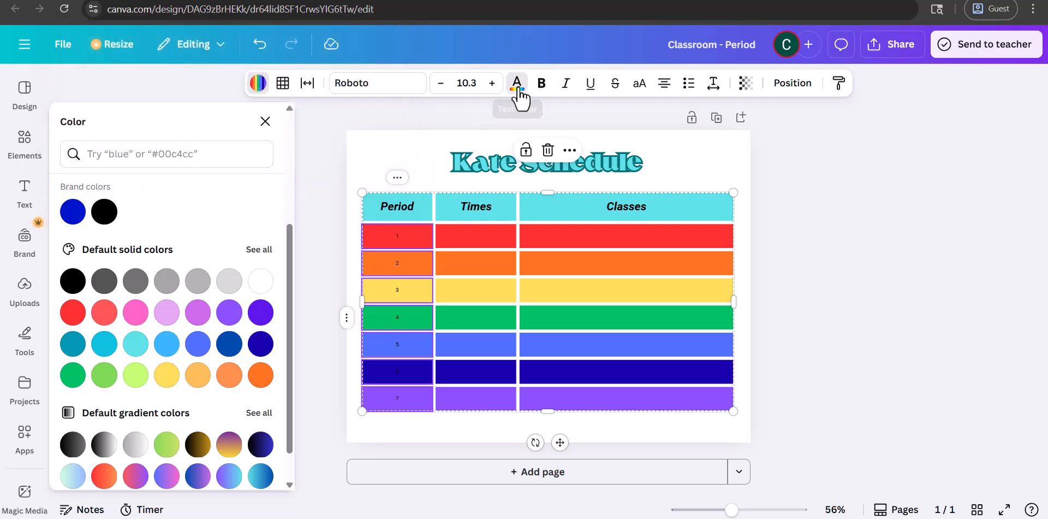
click(517, 88)
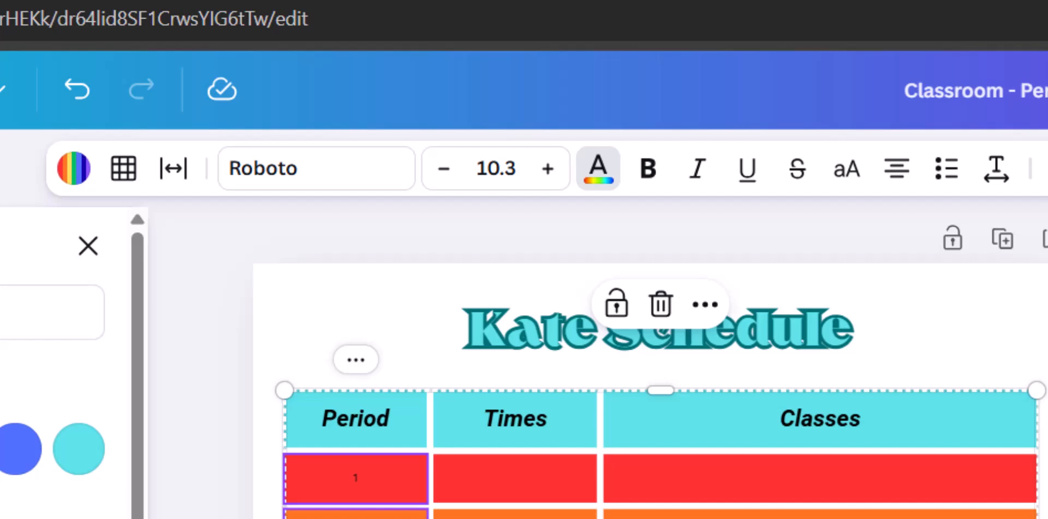
click(171, 411)
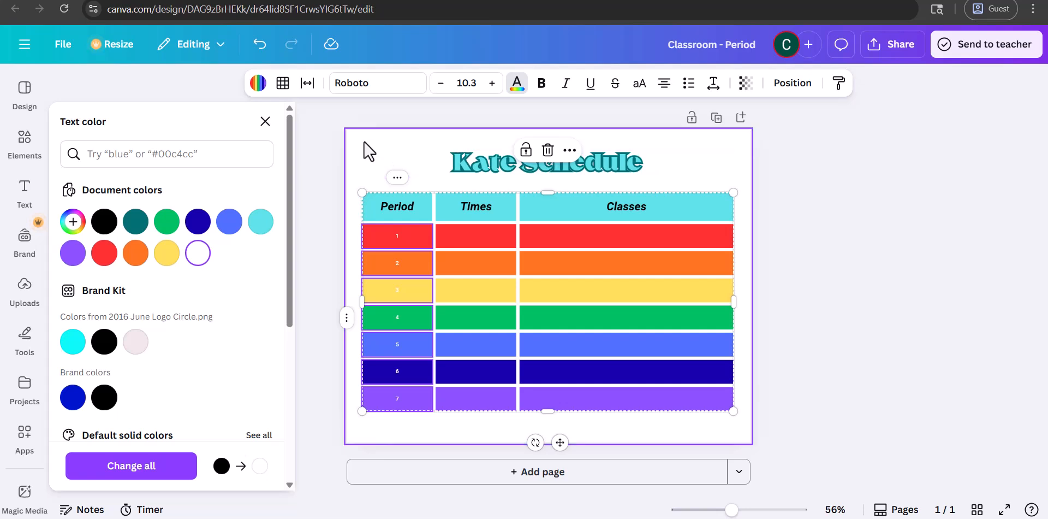
Set the page background color to black
click(362, 142)
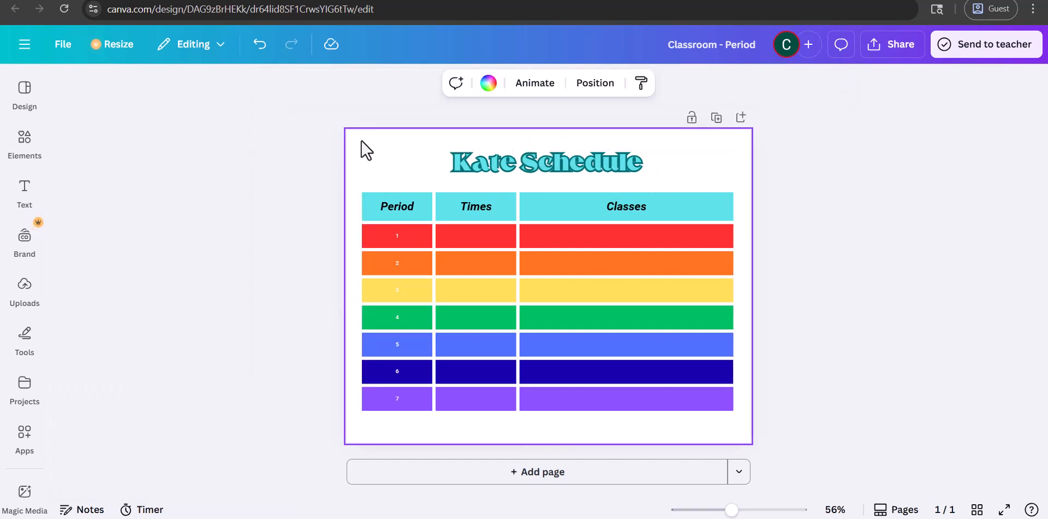
click(487, 86)
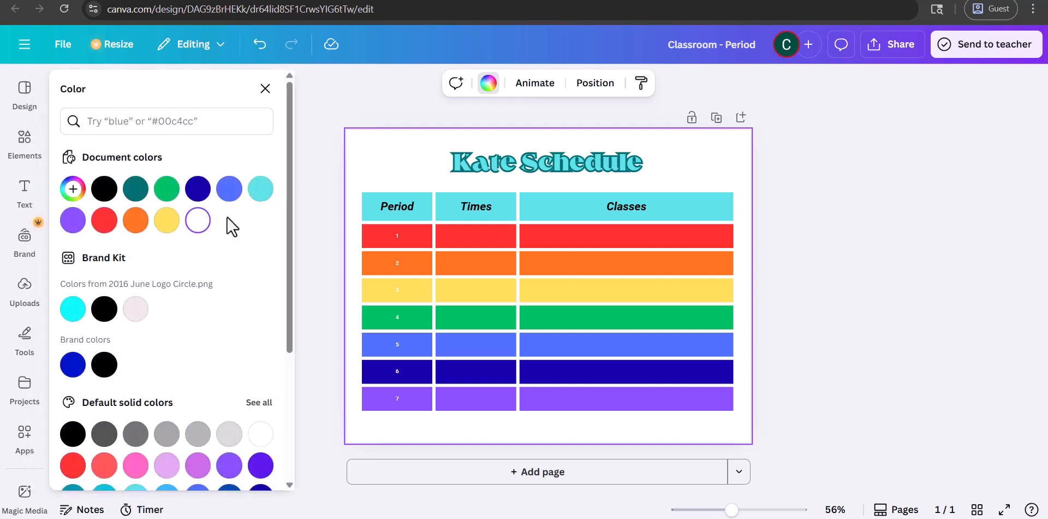
click(104, 189)
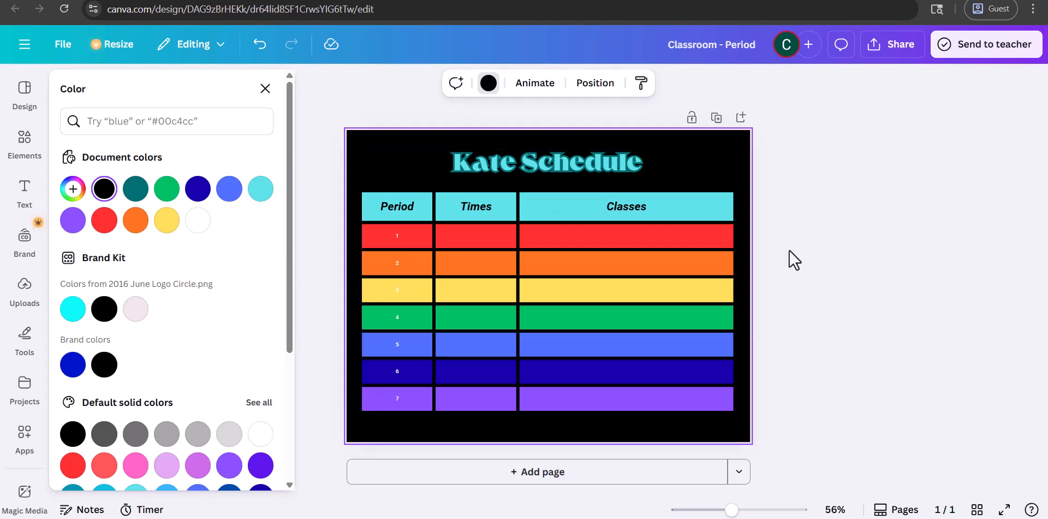
Send the schedule design to the preselected teacher without a message, return to Classwork and dismiss the team welcome
click(968, 60)
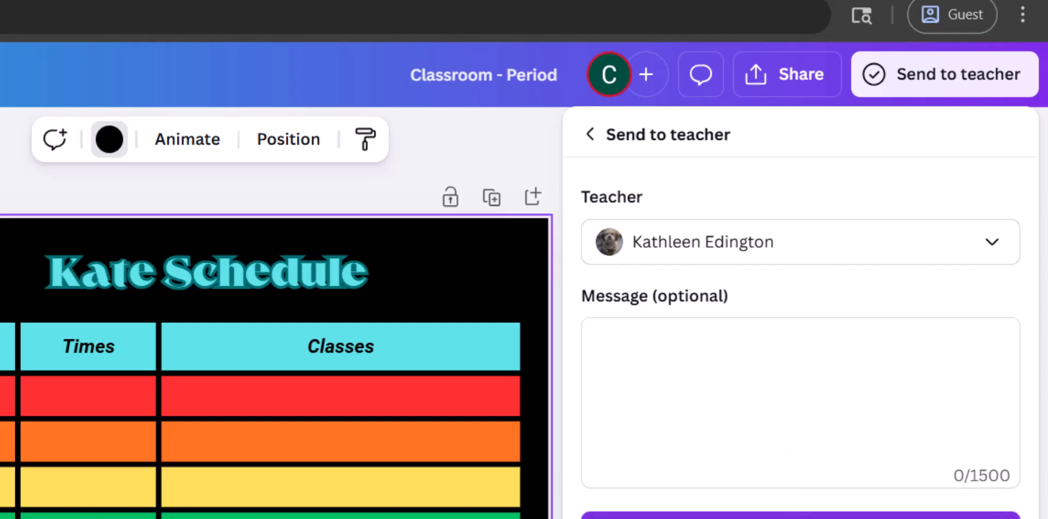
click(734, 243)
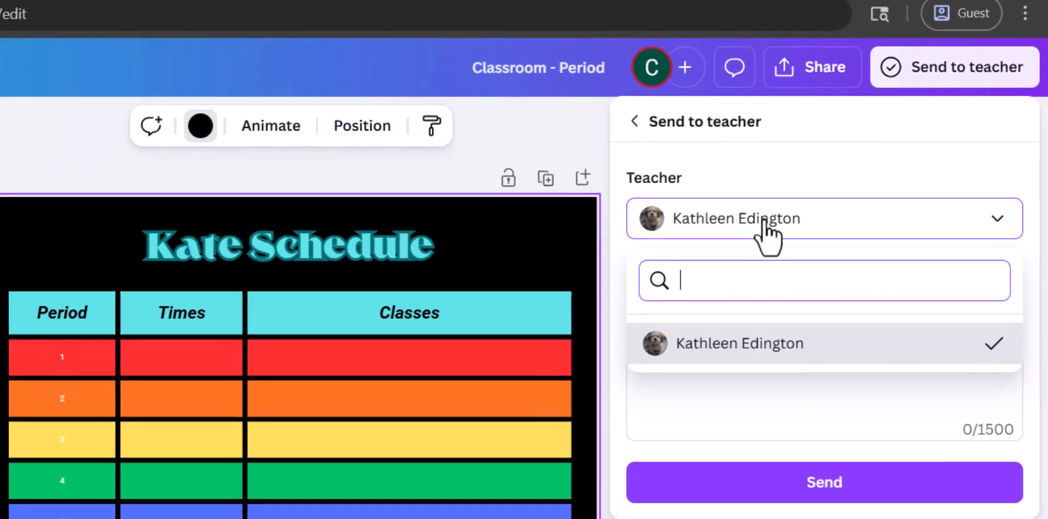
click(772, 346)
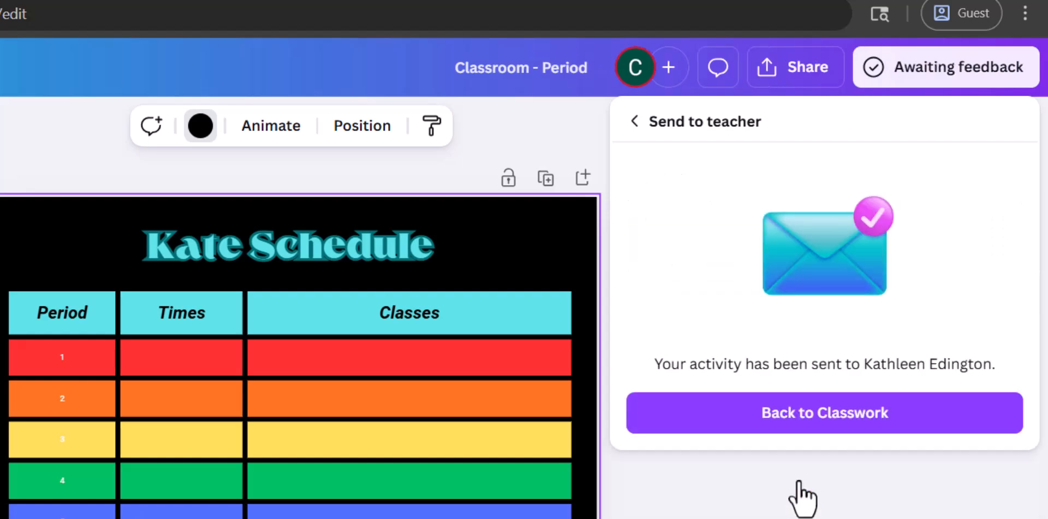
click(742, 420)
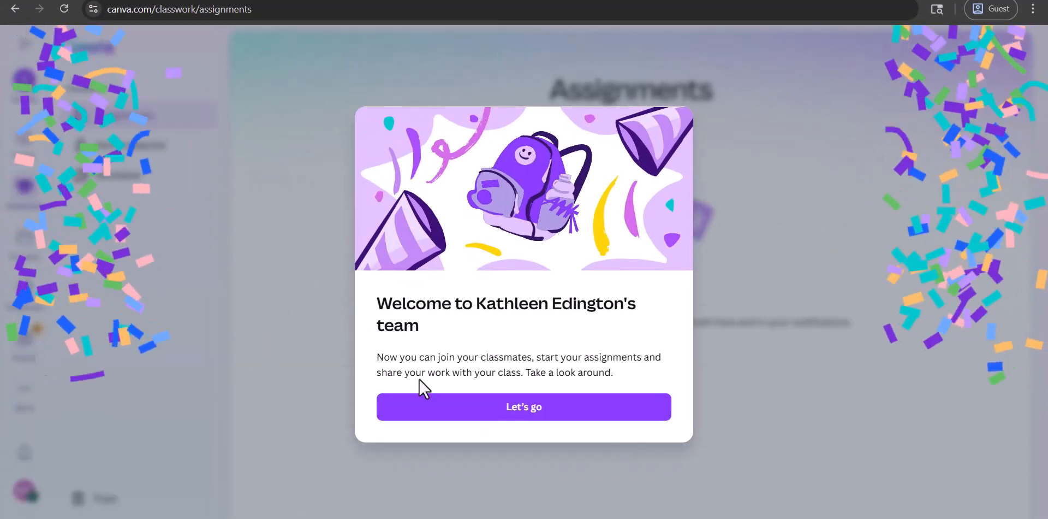
click(424, 405)
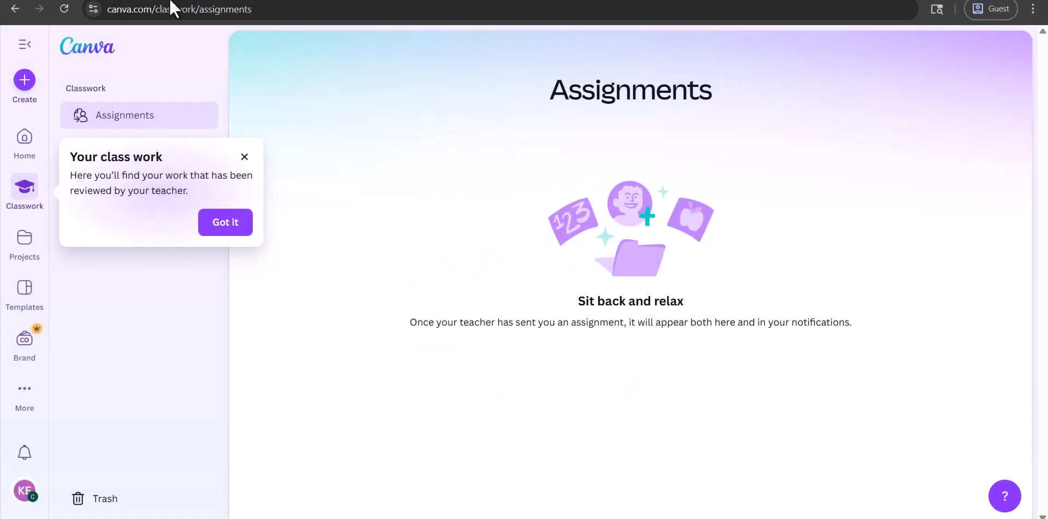
Go back to the schedule design and copy its share link, keeping access limited to only people added
click(14, 6)
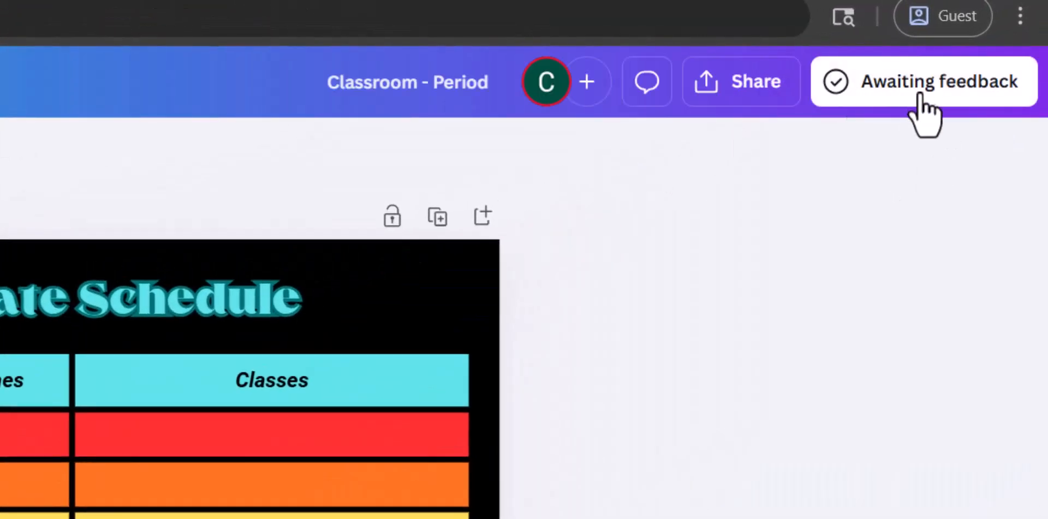
click(756, 93)
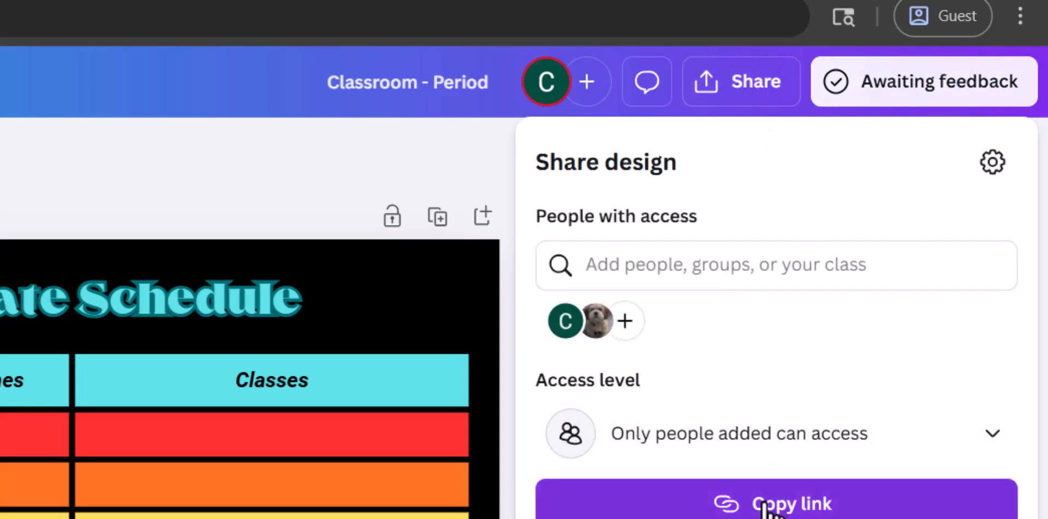
click(767, 505)
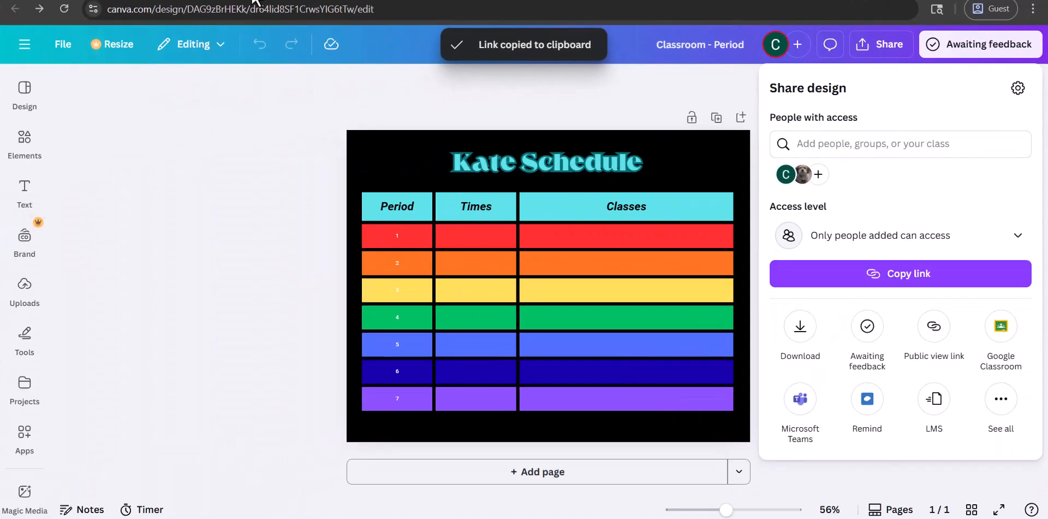
Switch to Google Classroom, attach the copied design link to the "Class Schedule in Canva" assignment and turn it in
click(255, 2)
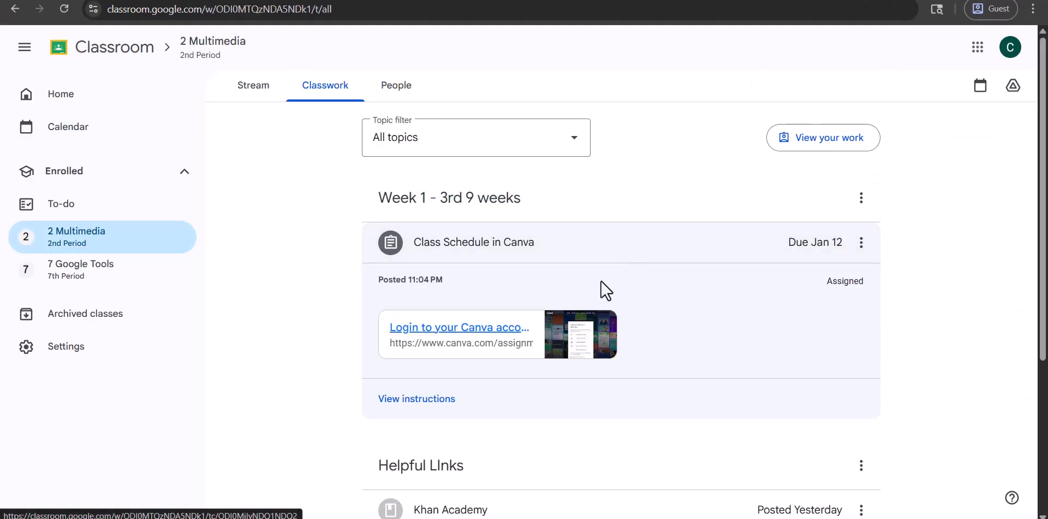
click(434, 399)
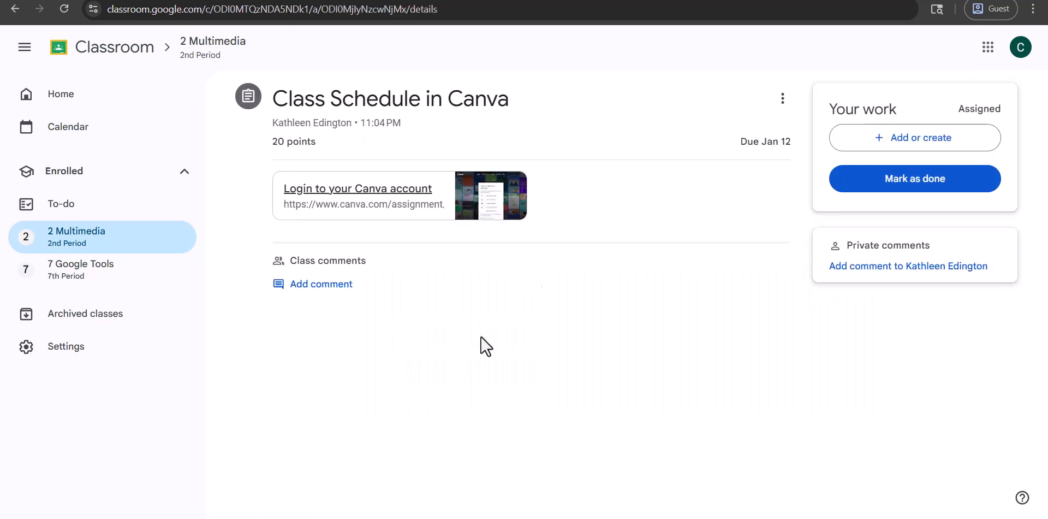
click(815, 215)
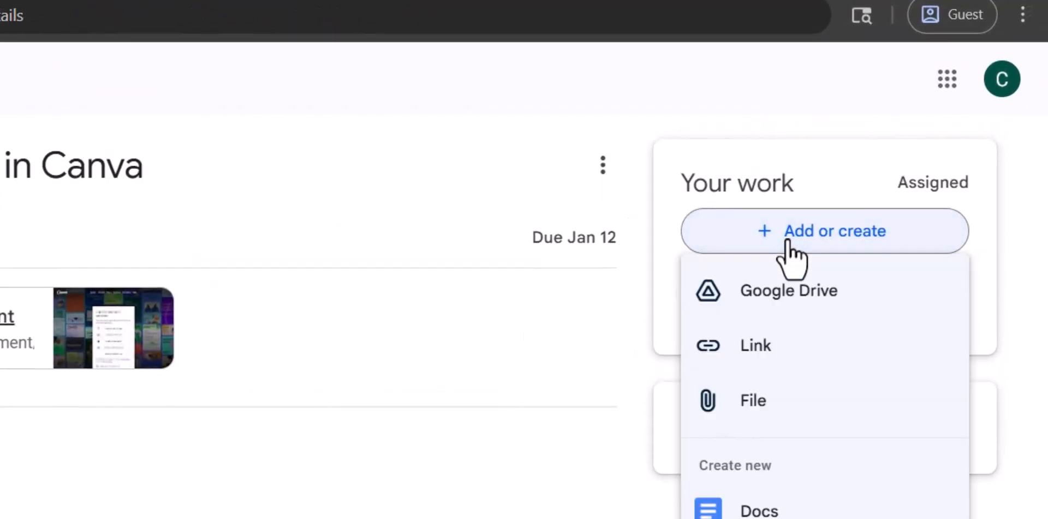
click(770, 345)
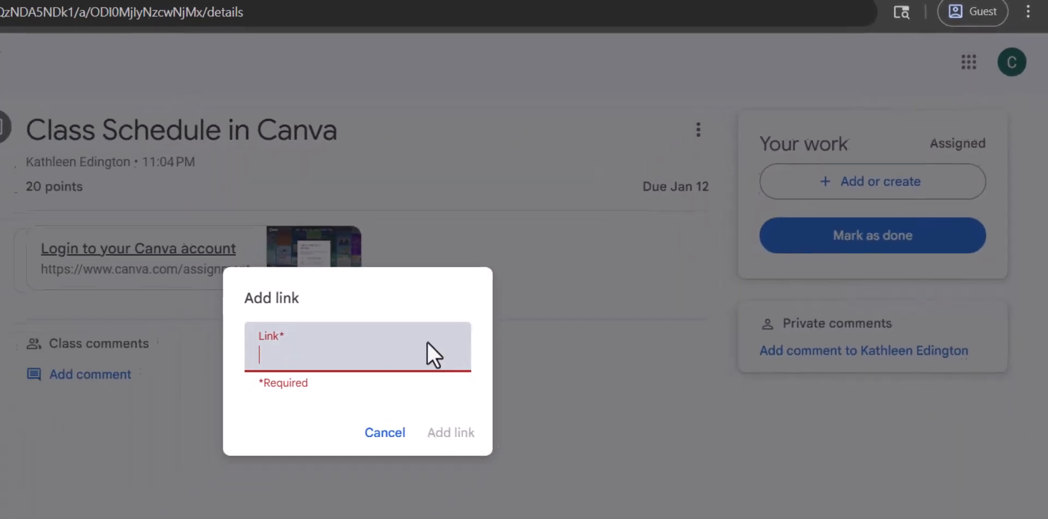
key(ctrl+v)
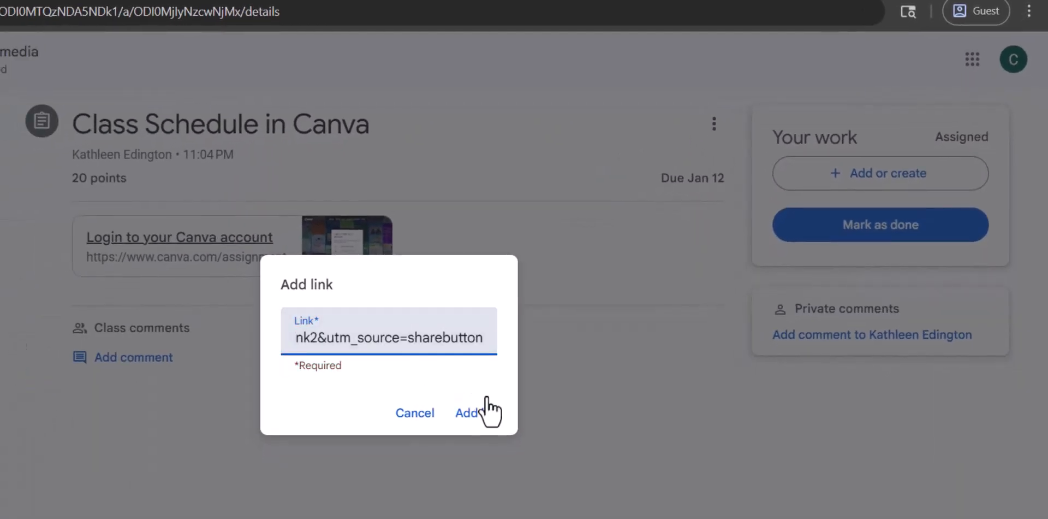
click(485, 413)
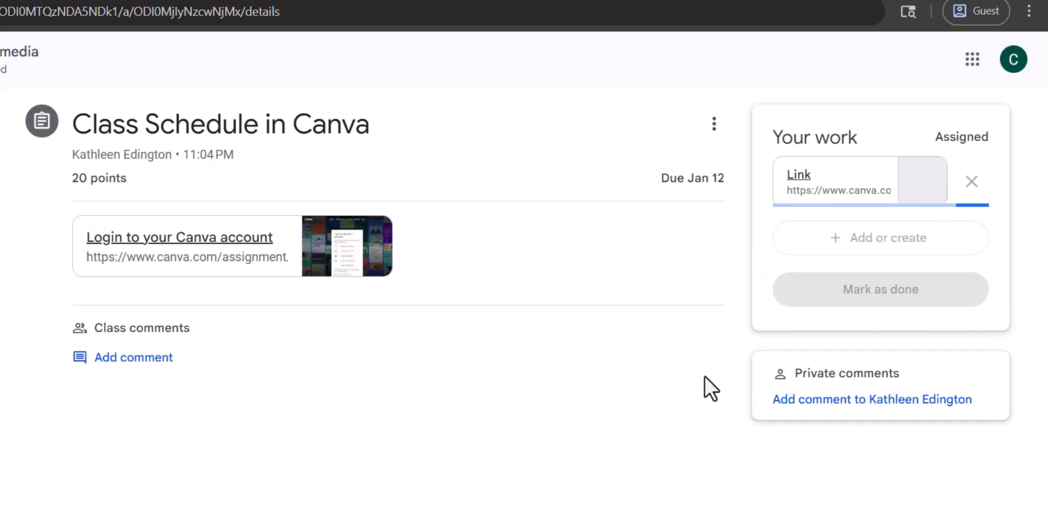
click(829, 299)
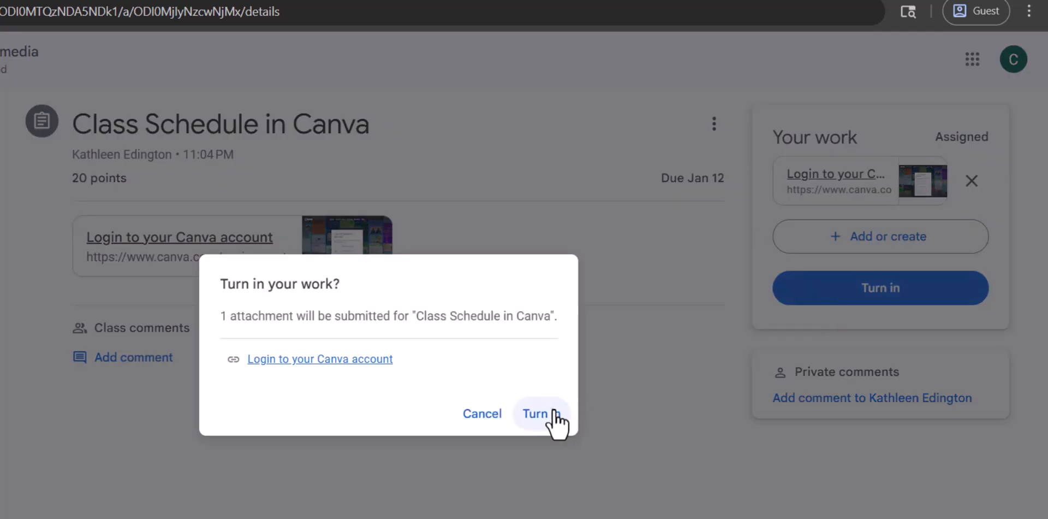
click(553, 415)
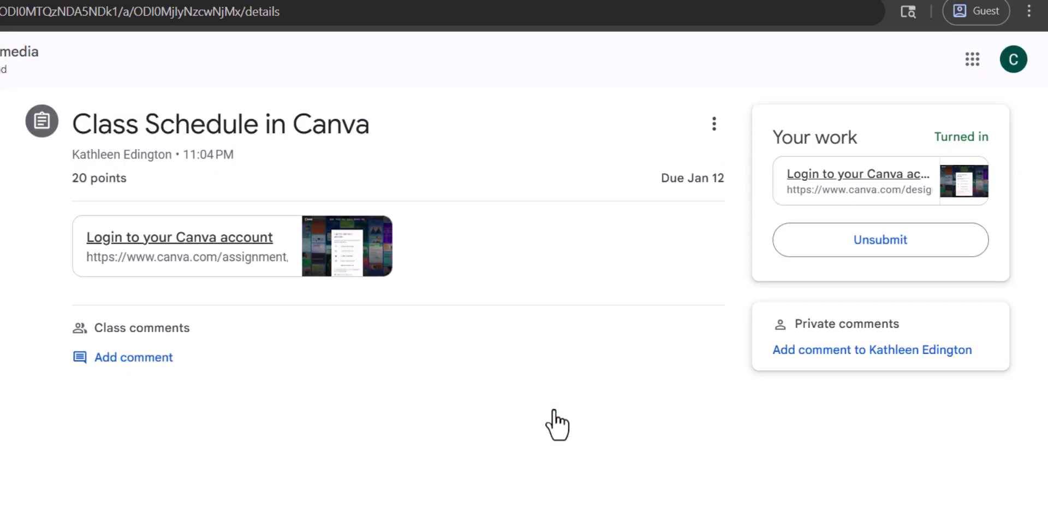